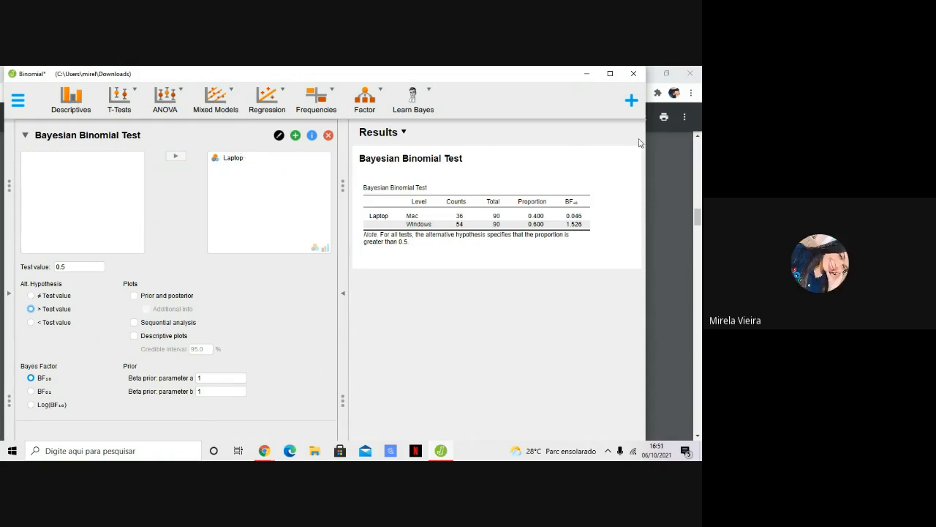
# - Maximize the window and compare the binomial test table with the Bayes factor as BF₀₁ and as BF₁₀
pyautogui.click(611, 73)
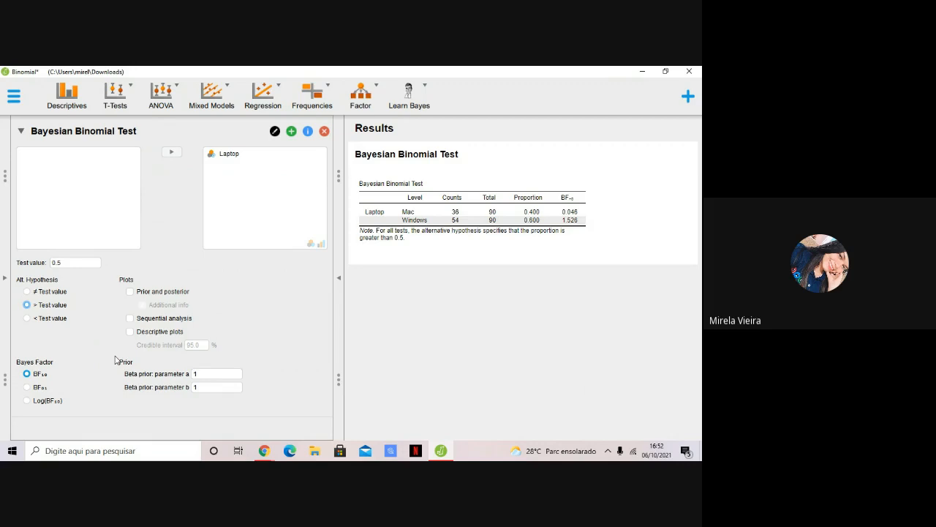
pyautogui.click(27, 387)
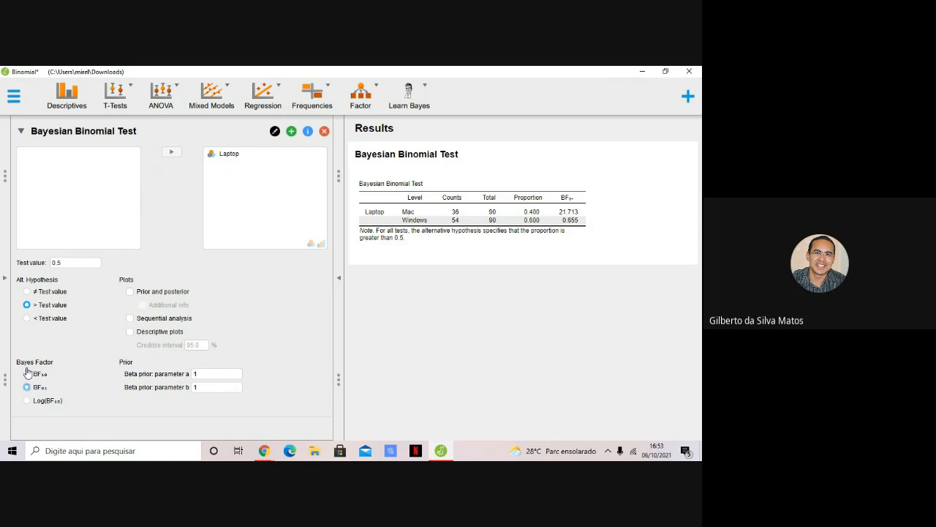
pyautogui.click(27, 373)
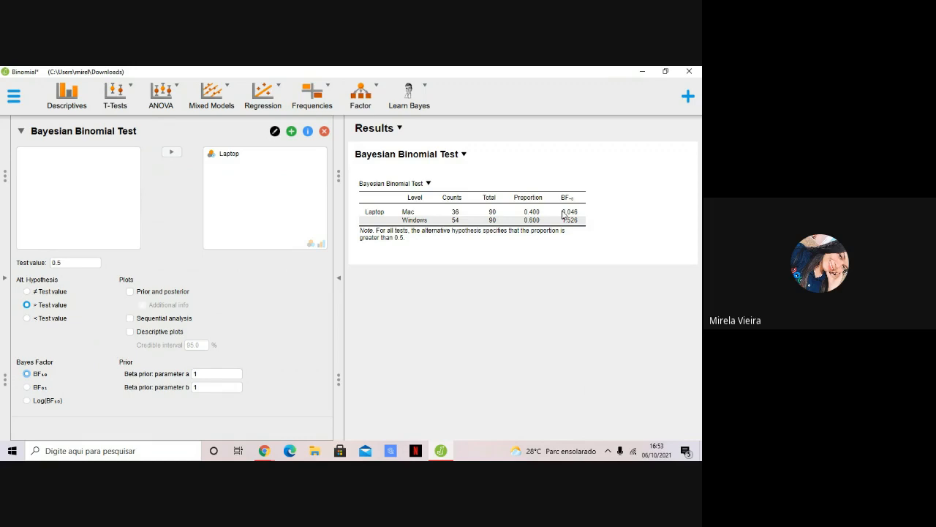
# - Report the Bayes factor as BF₀₁ and add the prior and posterior plots with additional info
pyautogui.click(27, 387)
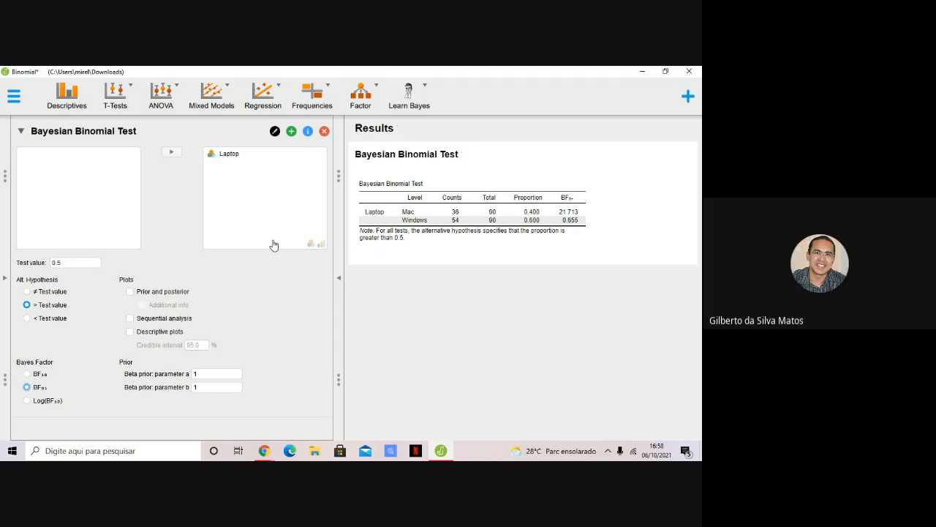
pyautogui.click(129, 292)
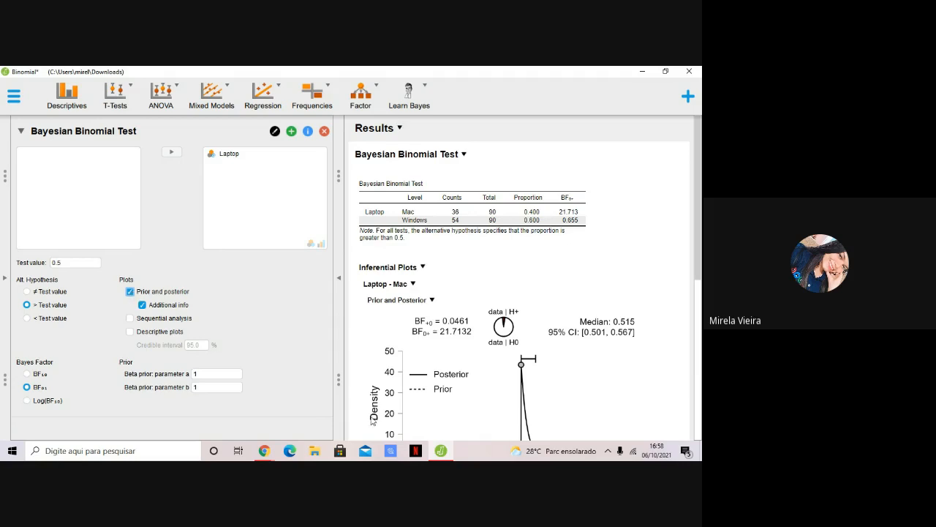
pyautogui.moveTo(701, 256); pyautogui.dragTo(701, 313)
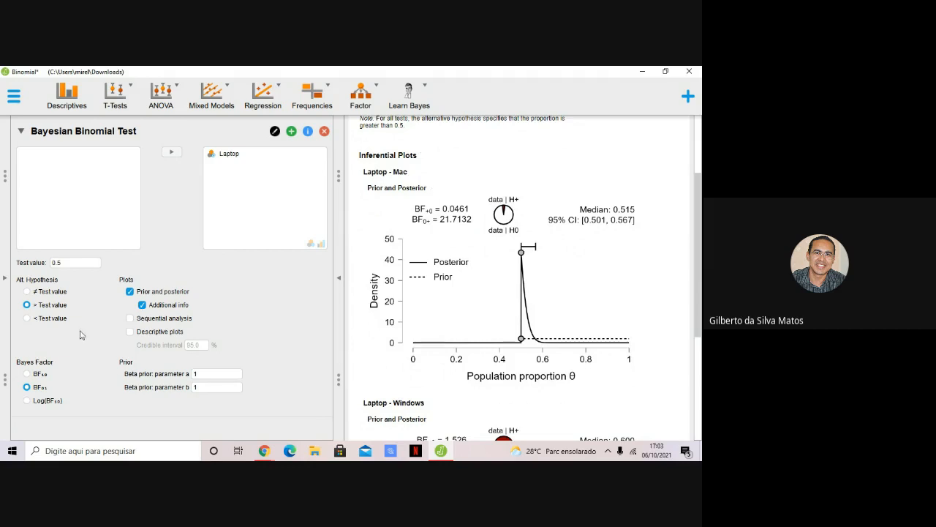
# - Switch the Bayes factor to BF₁₀, regenerate the prior and posterior plots, and review those for Mac and Windows
pyautogui.click(27, 374)
pyautogui.click(130, 292)
pyautogui.click(129, 292)
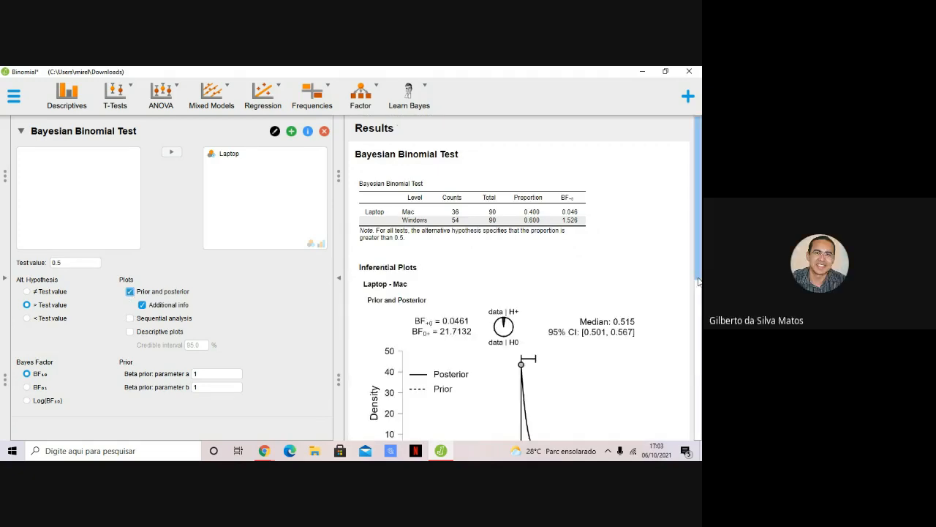
pyautogui.scroll(-3, 699, 281)
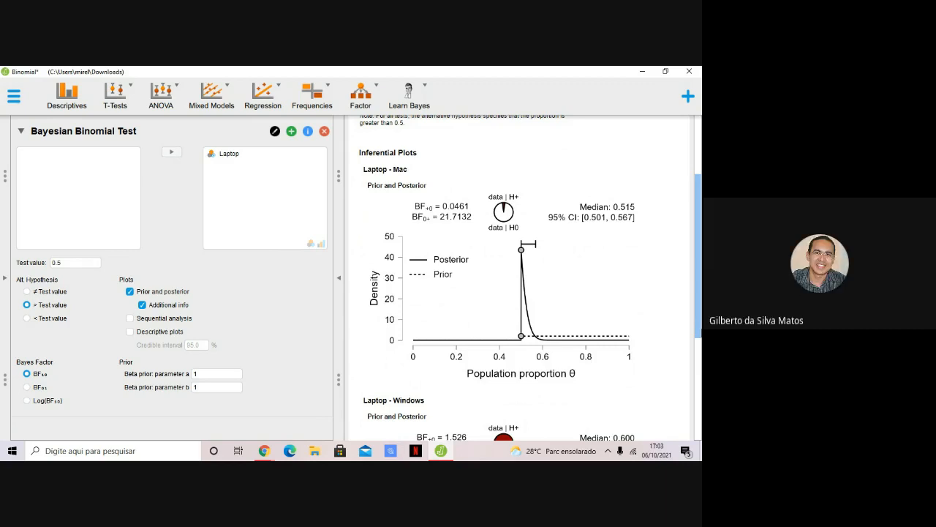
pyautogui.moveTo(698, 319); pyautogui.dragTo(700, 342)
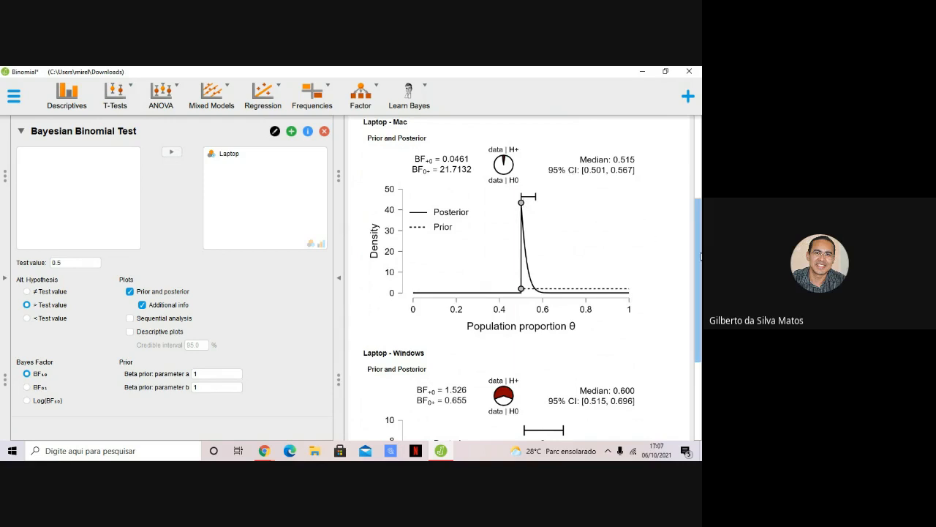
pyautogui.moveTo(701, 256); pyautogui.dragTo(700, 239)
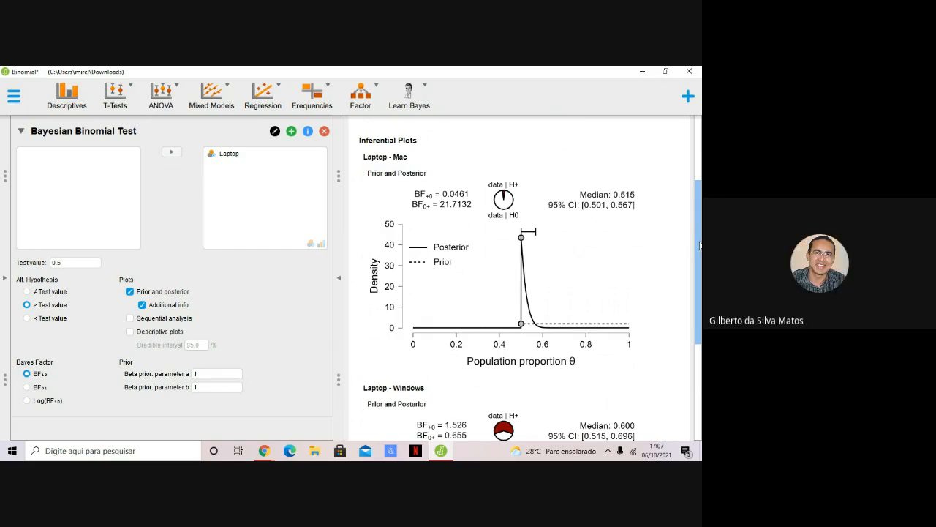
# - Add the sequential analysis plots to the Bayesian binomial test results
pyautogui.click(130, 318)
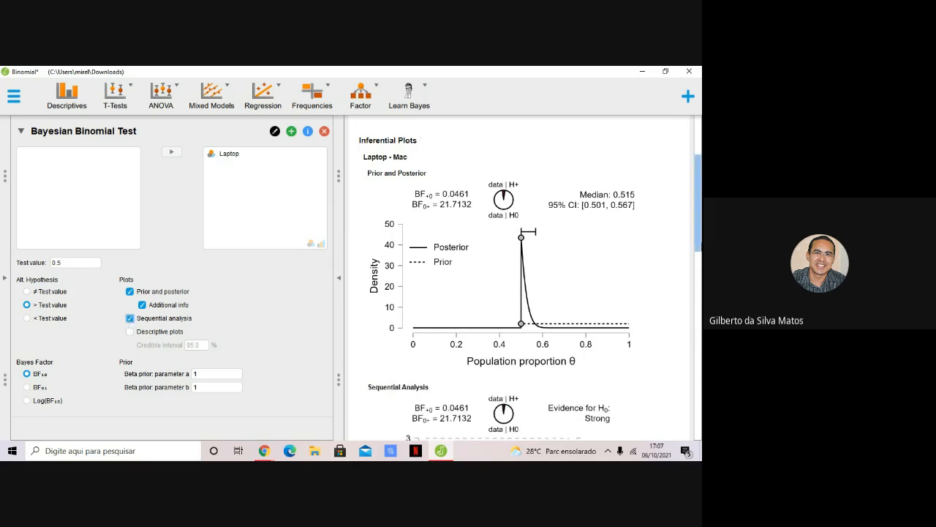
pyautogui.moveTo(699, 229); pyautogui.dragTo(697, 233)
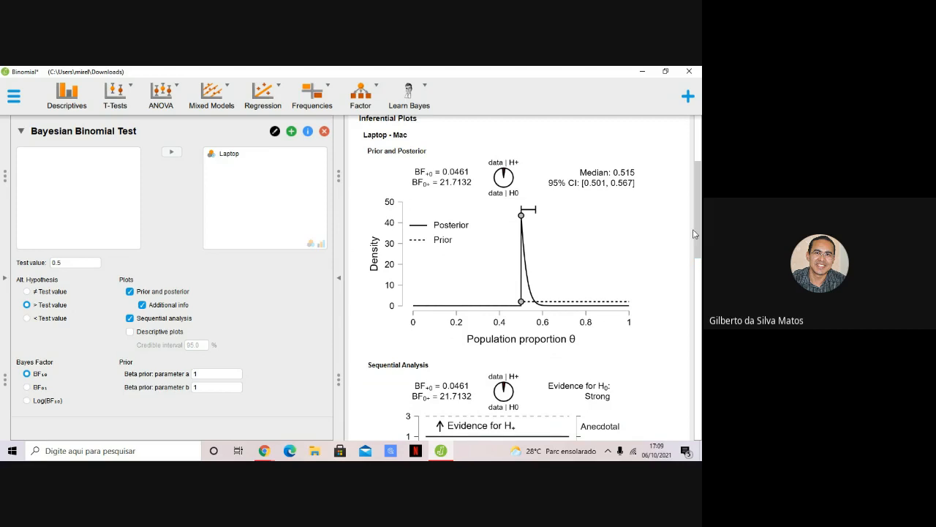
pyautogui.moveTo(698, 232)
pyautogui.mouseDown()
pyautogui.moveTo(698, 297)
pyautogui.moveTo(700, 214)
pyautogui.moveTo(700, 288)
pyautogui.moveTo(700, 239)
pyautogui.mouseUp()
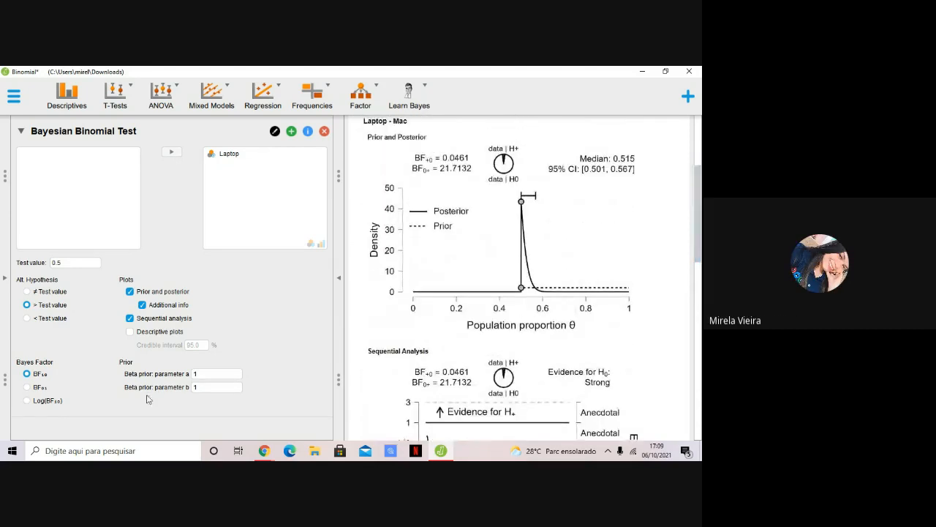
# - Switch the Bayes factor to BF₀₁ and examine the sequential analysis plot for Mac
pyautogui.click(27, 387)
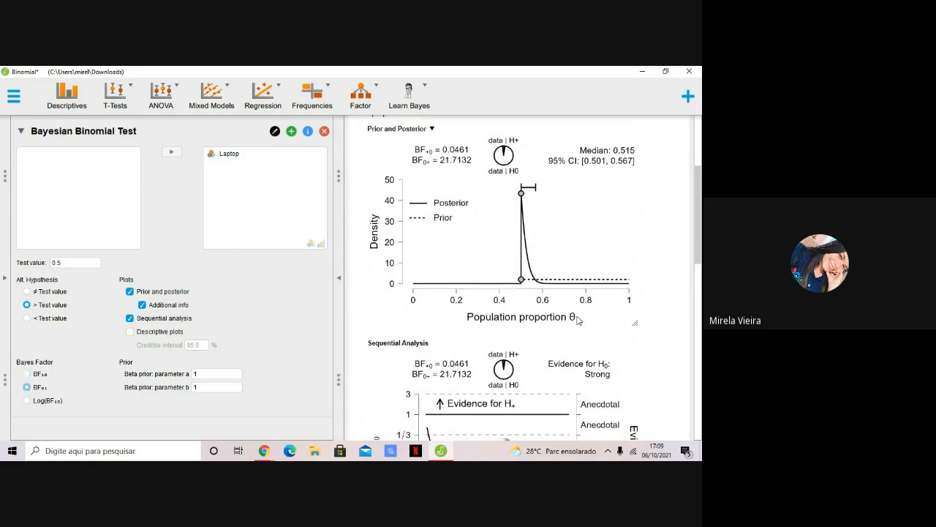
pyautogui.moveTo(700, 235); pyautogui.dragTo(700, 298)
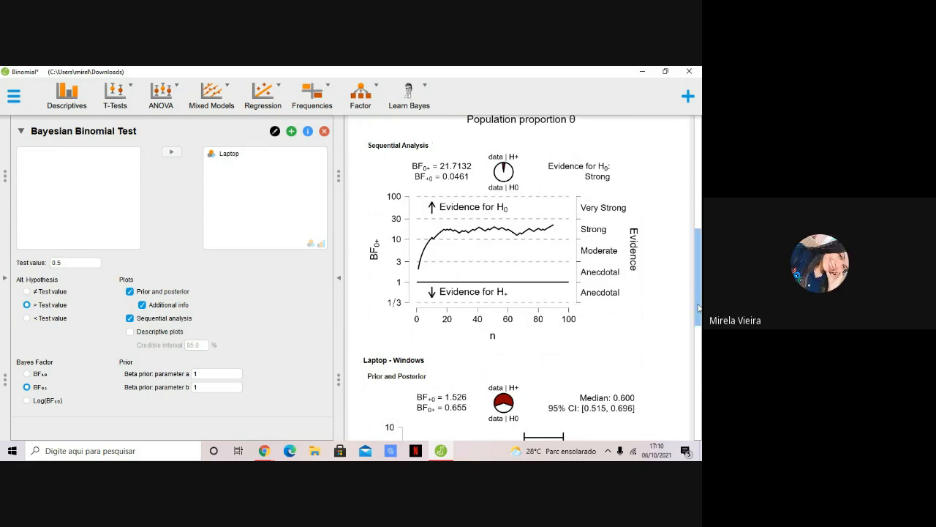
pyautogui.moveTo(699, 307)
pyautogui.mouseDown()
pyautogui.moveTo(700, 372)
pyautogui.moveTo(700, 295)
pyautogui.mouseUp()
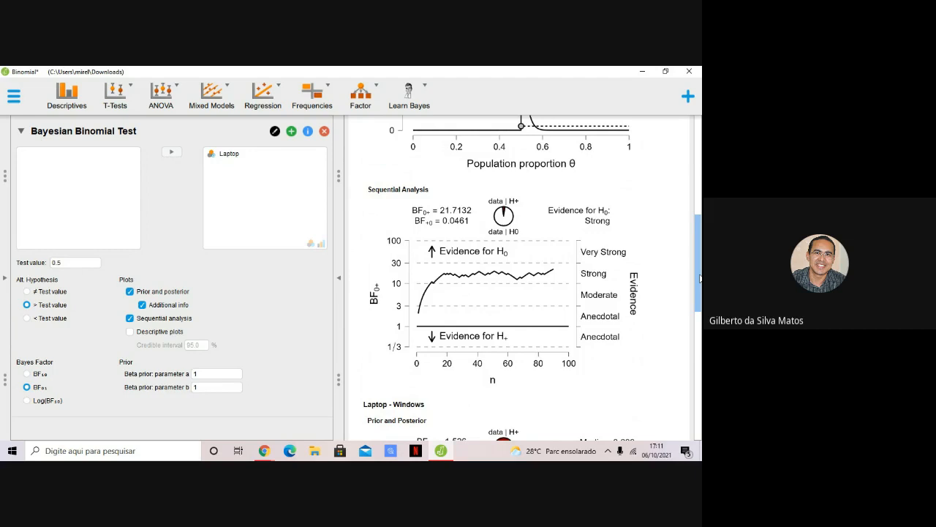
pyautogui.moveTo(700, 278); pyautogui.dragTo(699, 292)
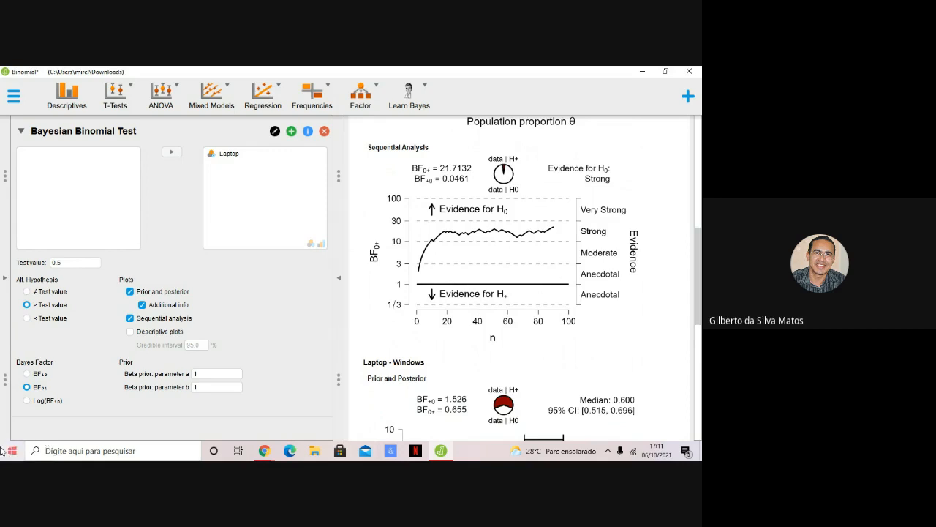
# - Compare the Mac sequential analysis under BF₁₀ and BF₀₁, then examine the Windows plots with BF₀₁
pyautogui.click(27, 374)
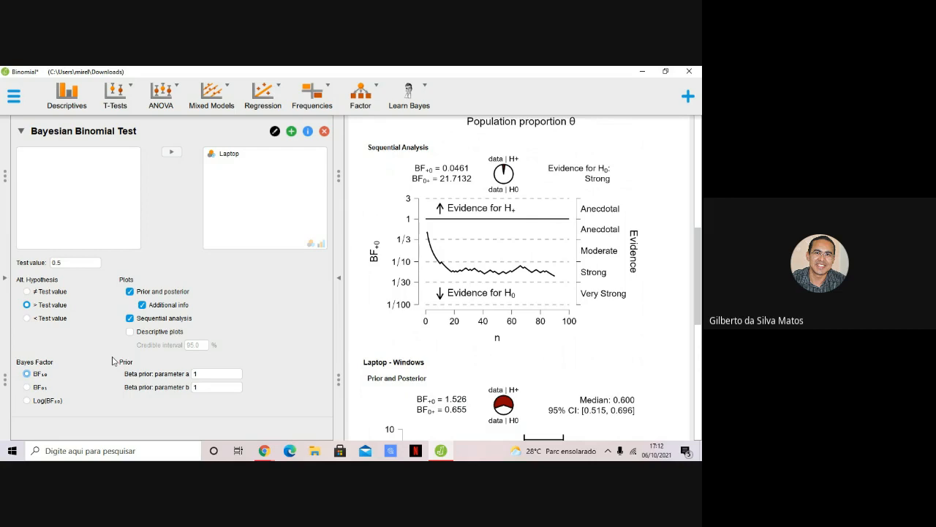
pyautogui.click(27, 387)
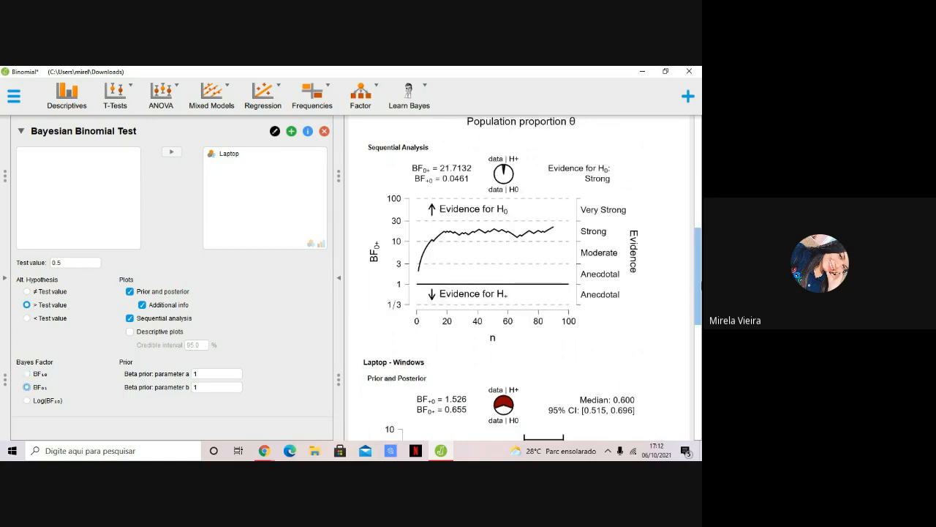
pyautogui.moveTo(700, 285); pyautogui.dragTo(700, 342)
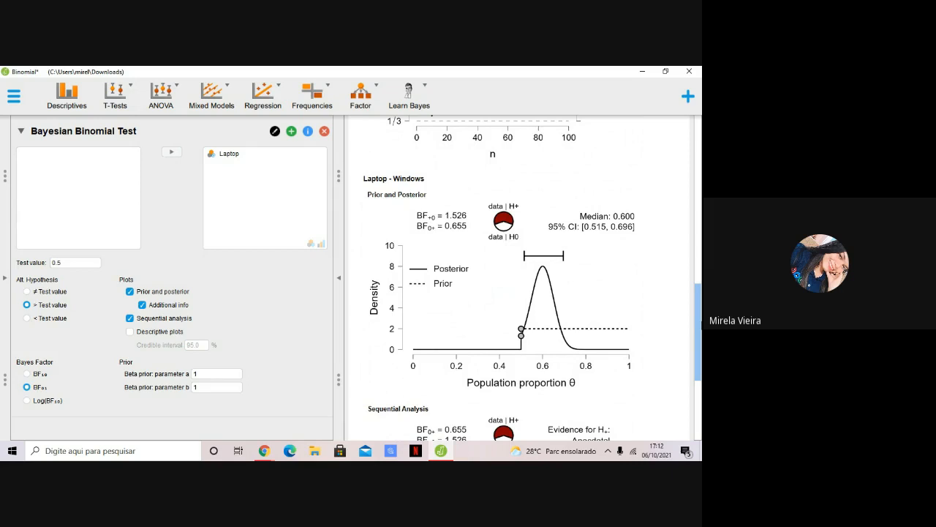
pyautogui.moveTo(694, 322); pyautogui.dragTo(698, 388)
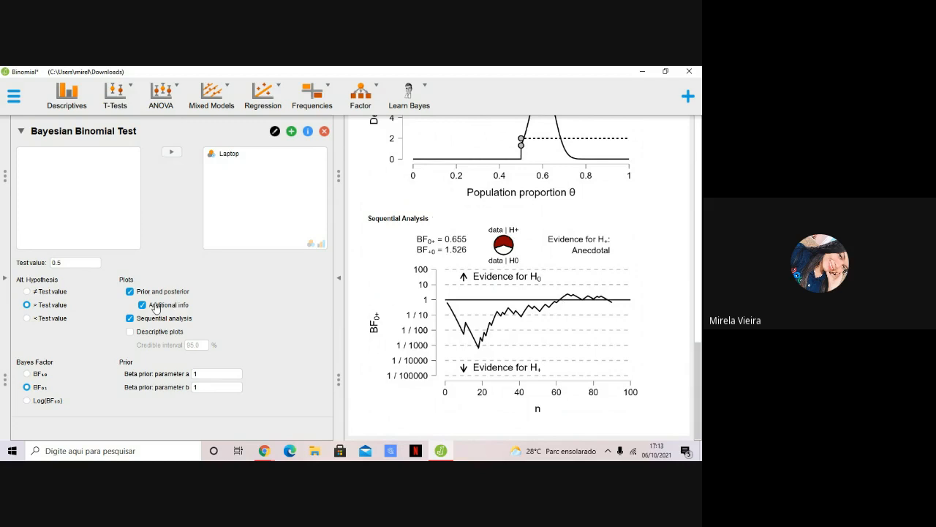
# - Add the descriptive plots for Mac and Windows with a 95% credible interval
pyautogui.click(130, 333)
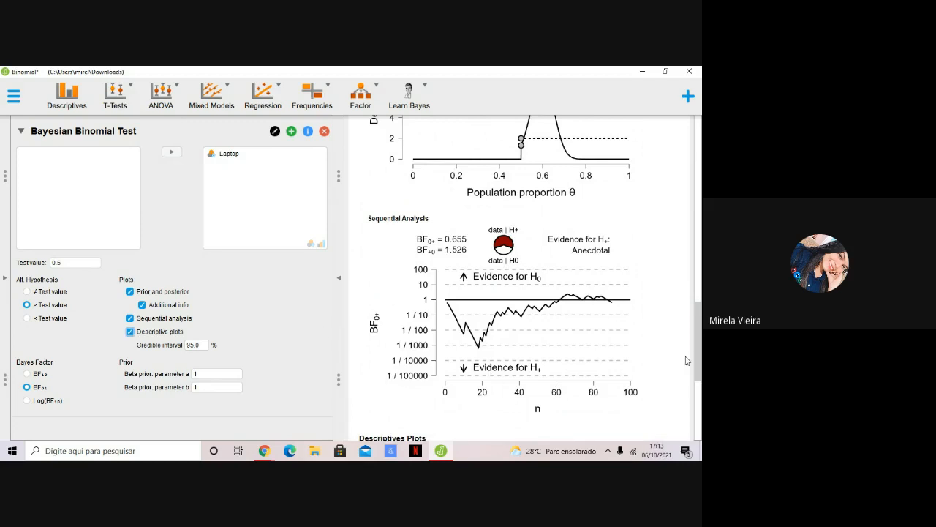
pyautogui.scroll(-1, 699, 360)
pyautogui.scroll(-5, 698, 351)
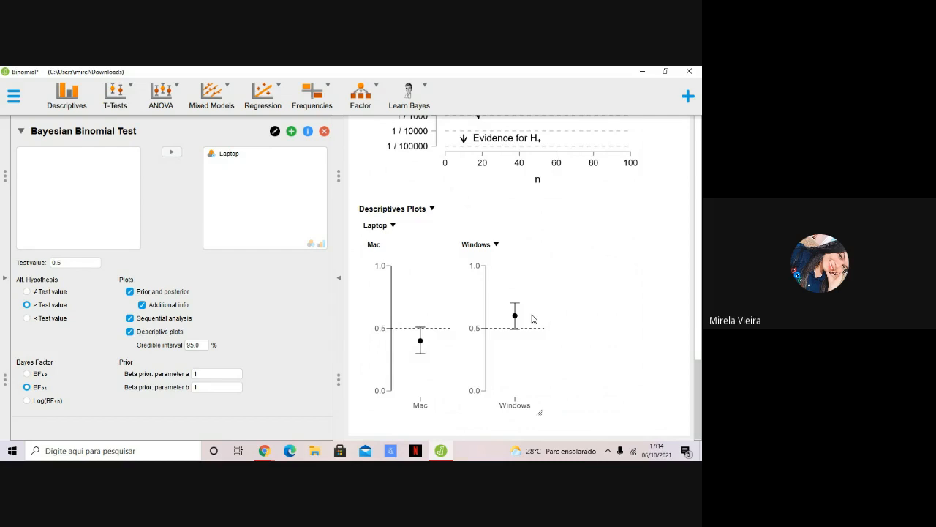
# - Review the Mac and Windows prior and posterior, sequential analysis and descriptive plots, and return to the results table
pyautogui.moveTo(698, 408); pyautogui.dragTo(700, 192)
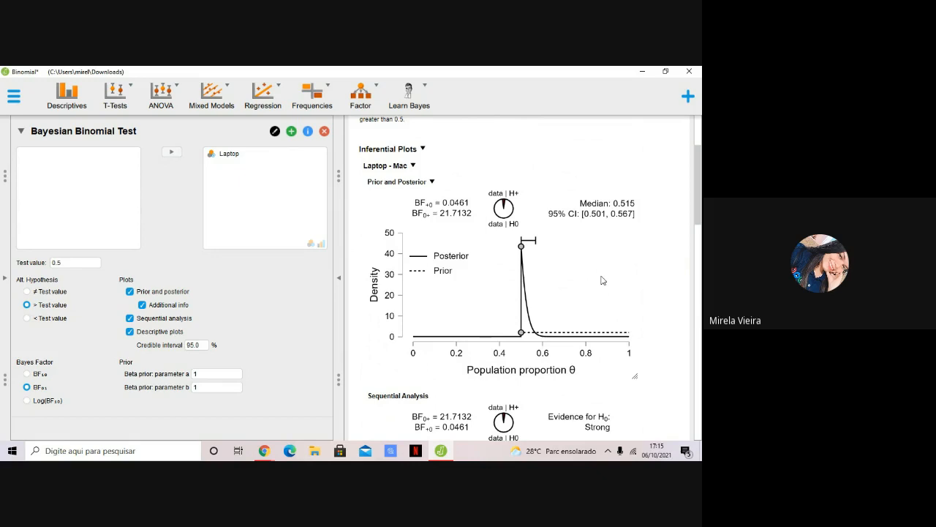
pyautogui.moveTo(699, 209); pyautogui.dragTo(684, 311)
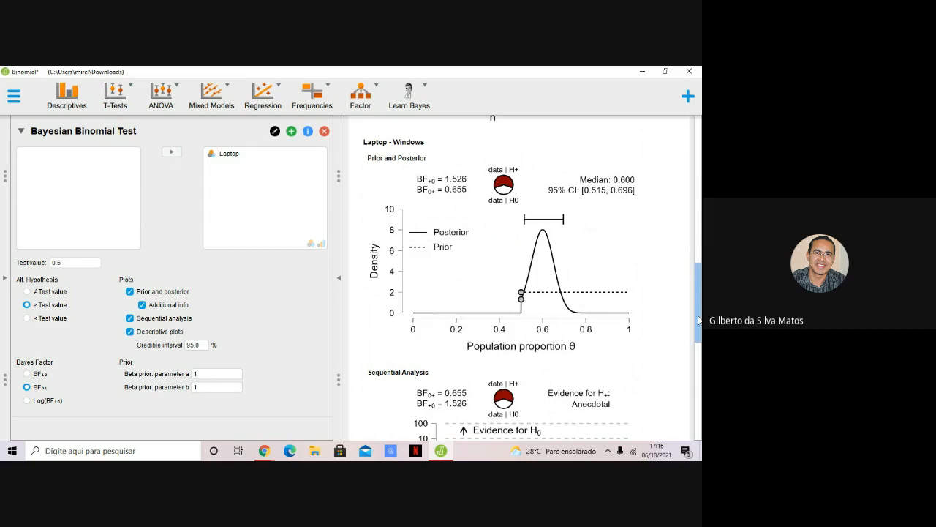
pyautogui.scroll(-3, 699, 320)
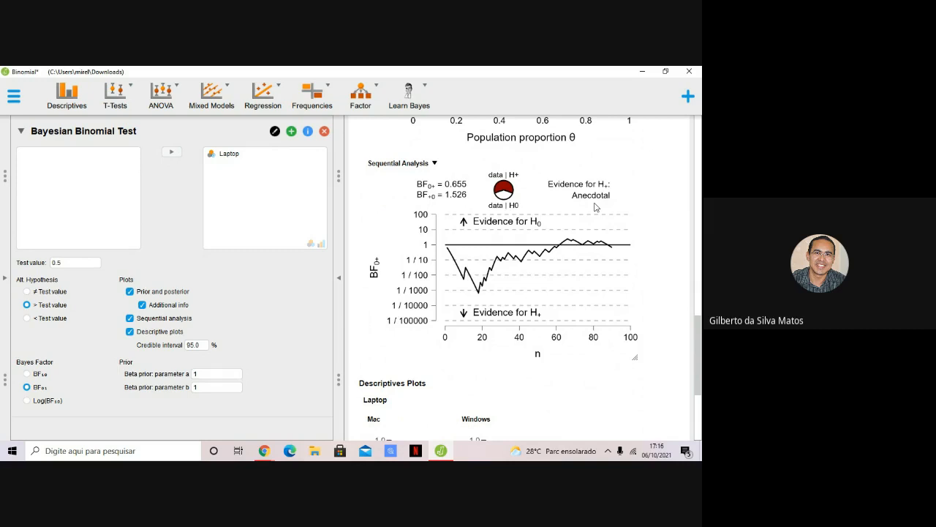
pyautogui.moveTo(700, 381); pyautogui.dragTo(698, 423)
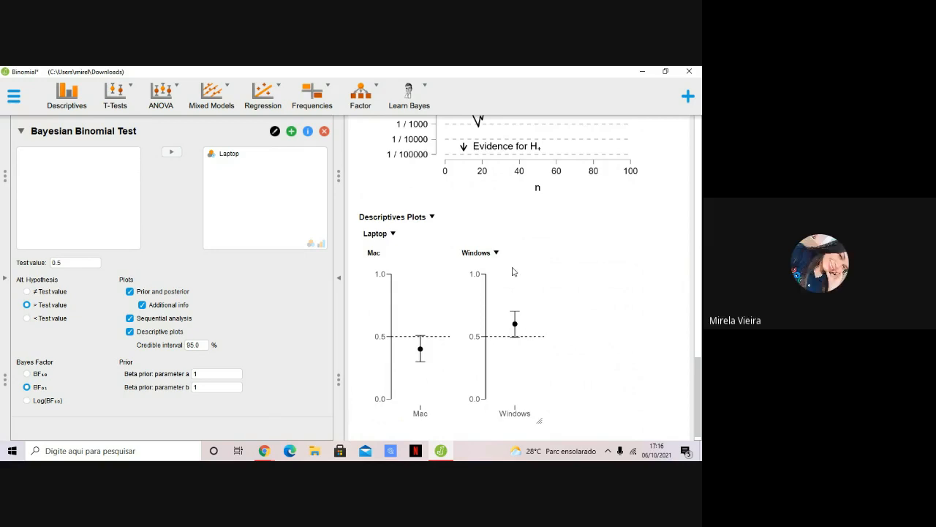
pyautogui.moveTo(701, 382); pyautogui.dragTo(701, 145)
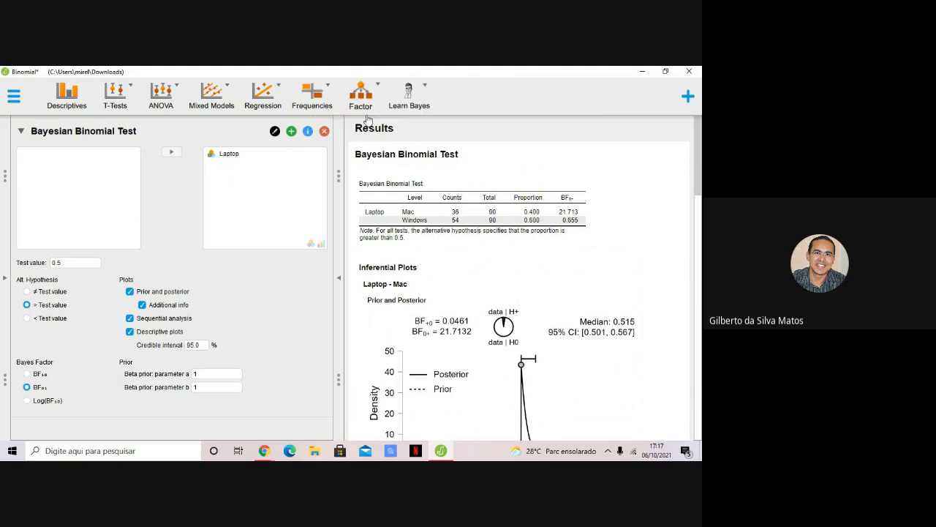
# - Remove the Bayesian Binomial Test analysis and start a Learn Bayes Binomial Estimation
pyautogui.click(325, 133)
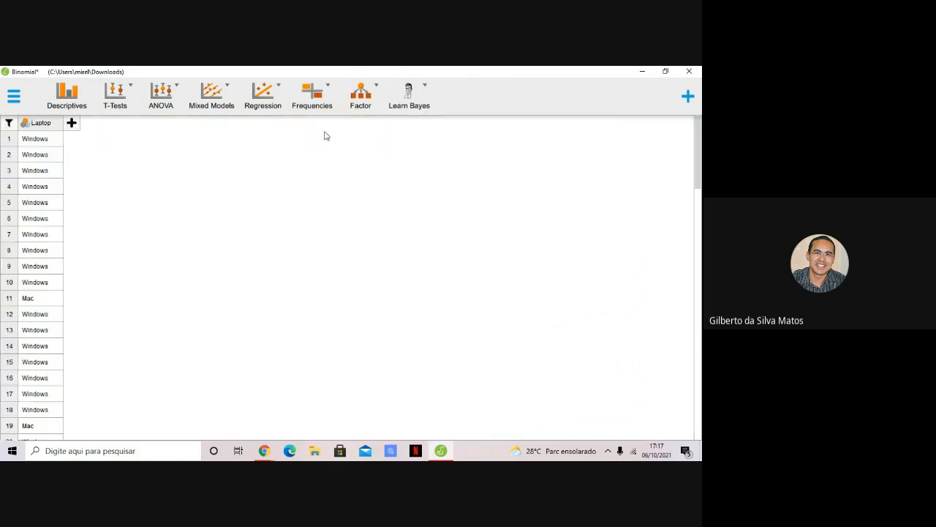
pyautogui.click(423, 98)
pyautogui.click(441, 186)
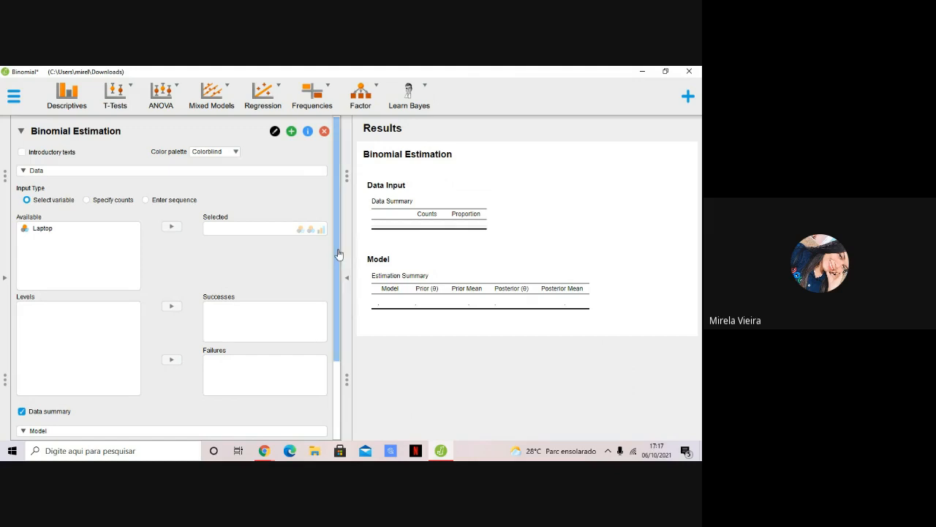
# - Assign Laptop as the selected variable of the binomial estimation
pyautogui.scroll(-1, 338, 256)
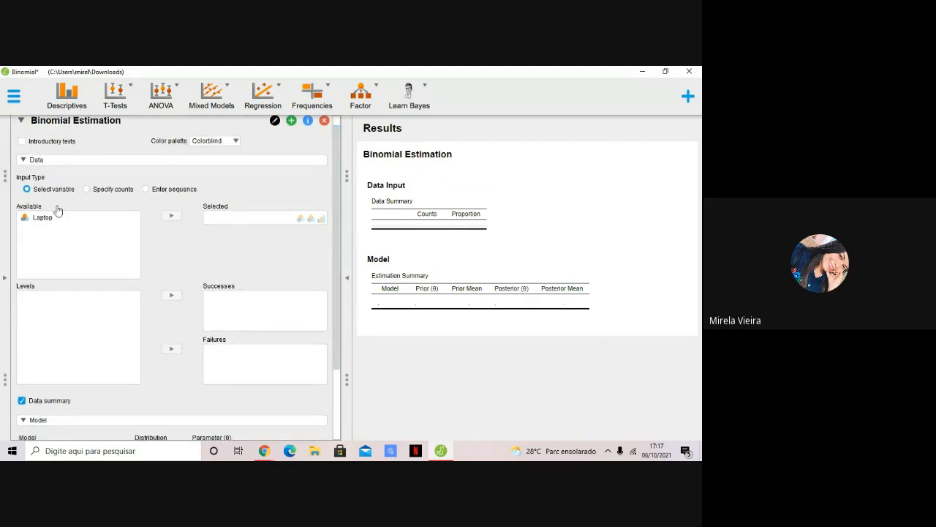
pyautogui.moveTo(49, 220); pyautogui.dragTo(245, 221)
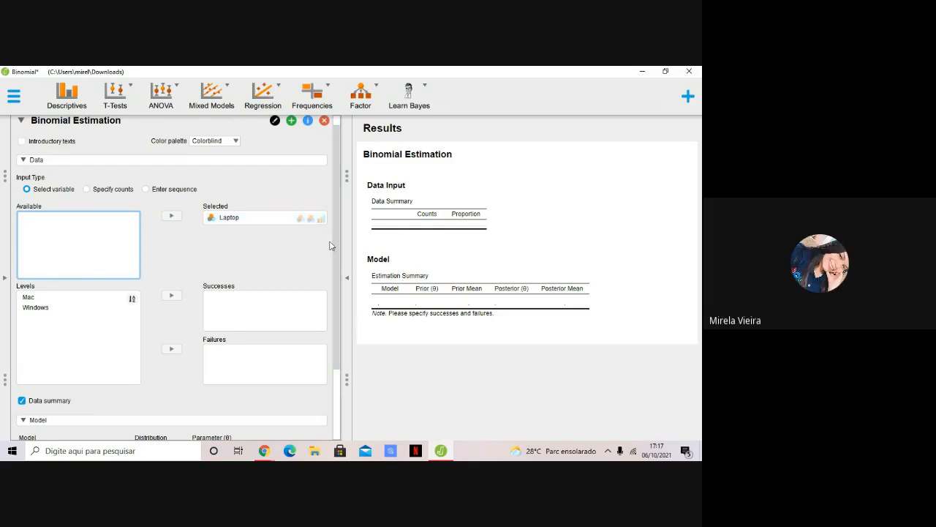
# - Assign the Mac level to successes and the Windows level to failures in the binomial estimation
pyautogui.scroll(1, 333, 247)
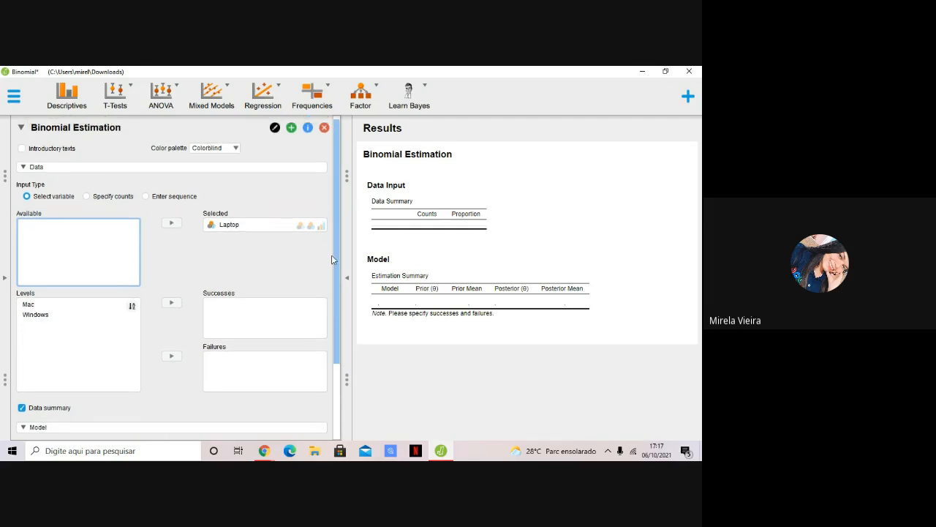
pyautogui.scroll(-3, 338, 253)
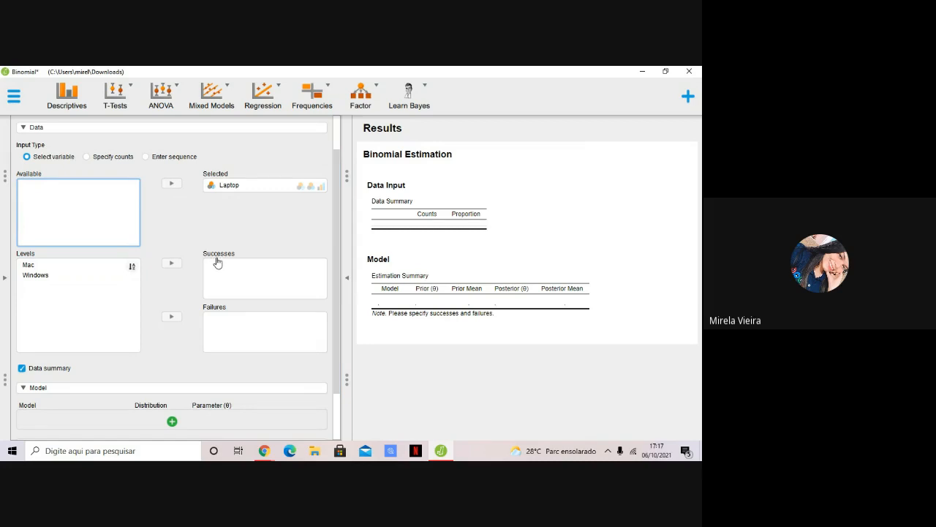
pyautogui.click(94, 266)
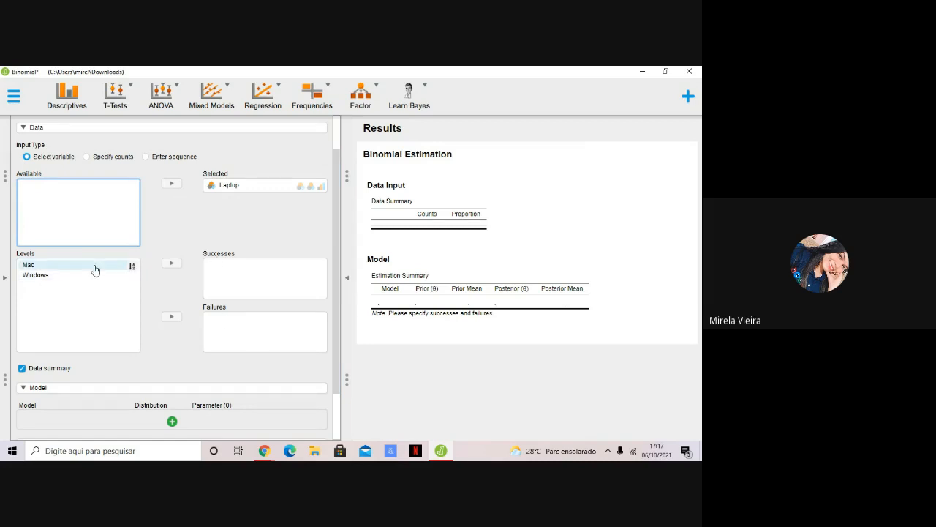
pyautogui.moveTo(94, 270); pyautogui.dragTo(280, 268)
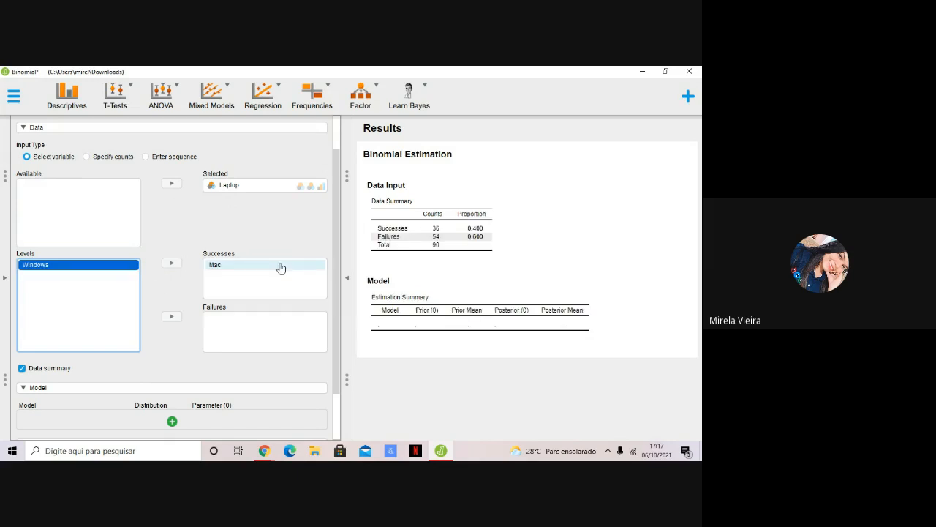
pyautogui.moveTo(85, 265); pyautogui.dragTo(287, 316)
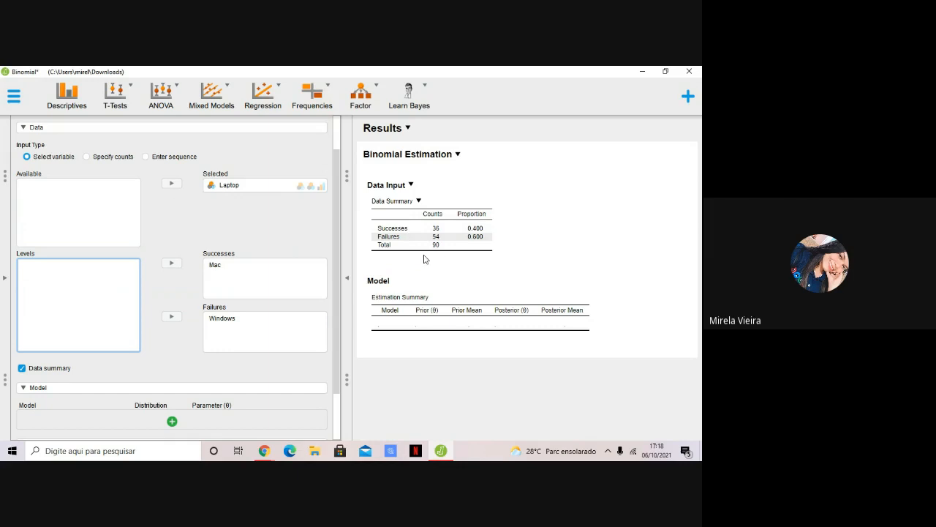
# - Add a first estimation model with a Beta prior distribution, α 1 and β 1
pyautogui.moveTo(336, 317); pyautogui.dragTo(334, 414)
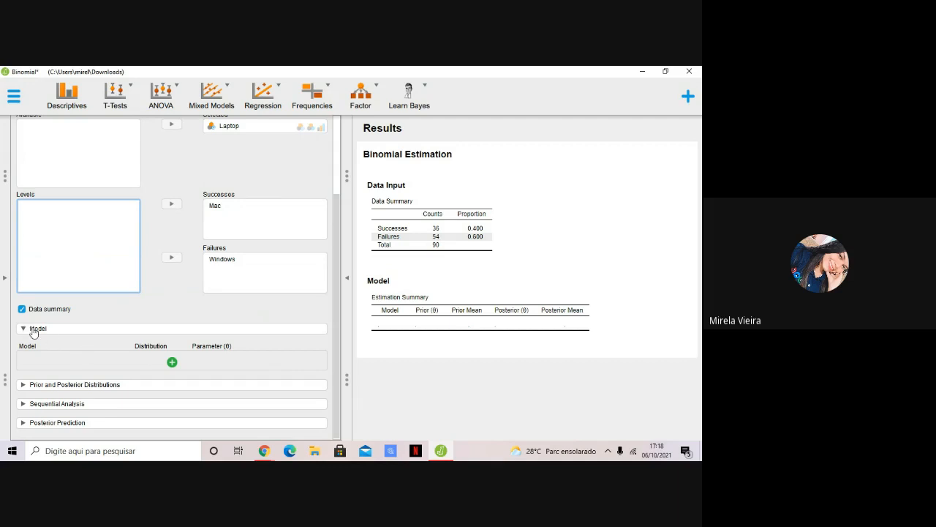
pyautogui.click(172, 362)
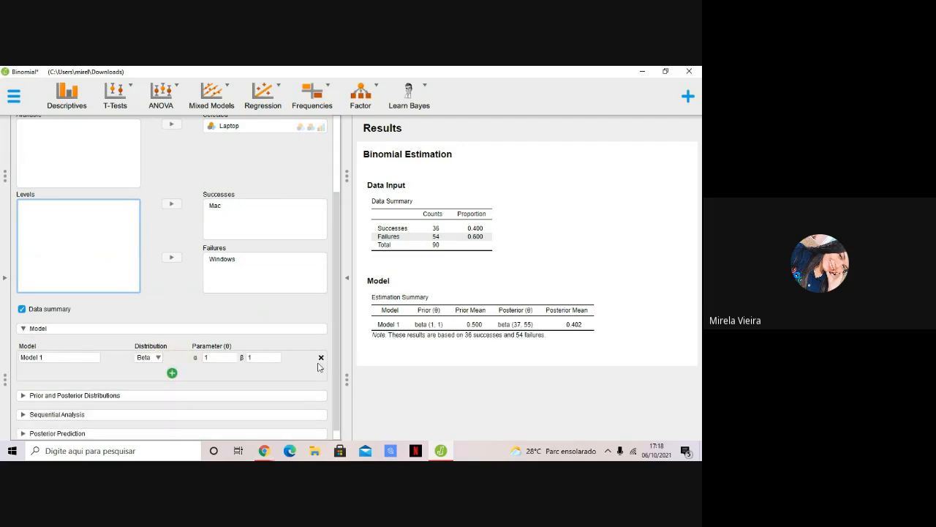
pyautogui.scroll(-1, 332, 359)
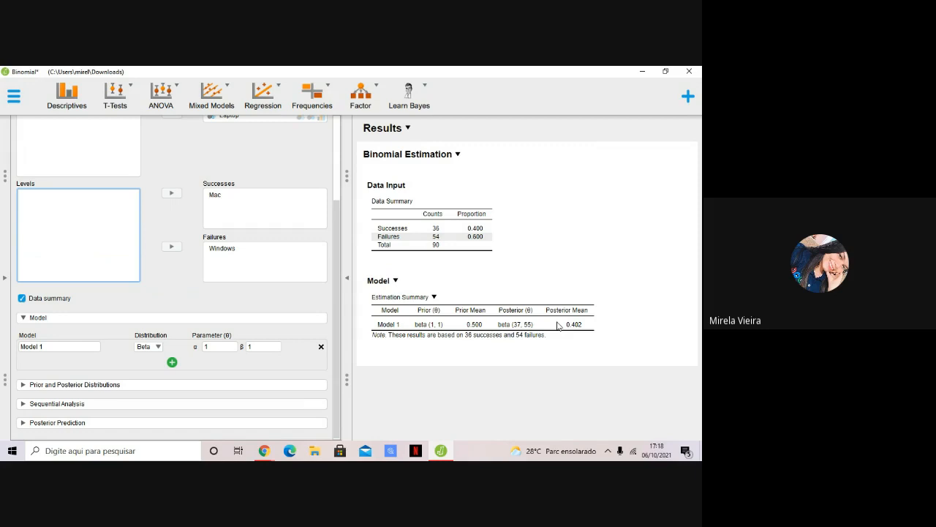
# - Add a second model with a Beta prior and set its parameters to α 37 and β 55
pyautogui.click(172, 363)
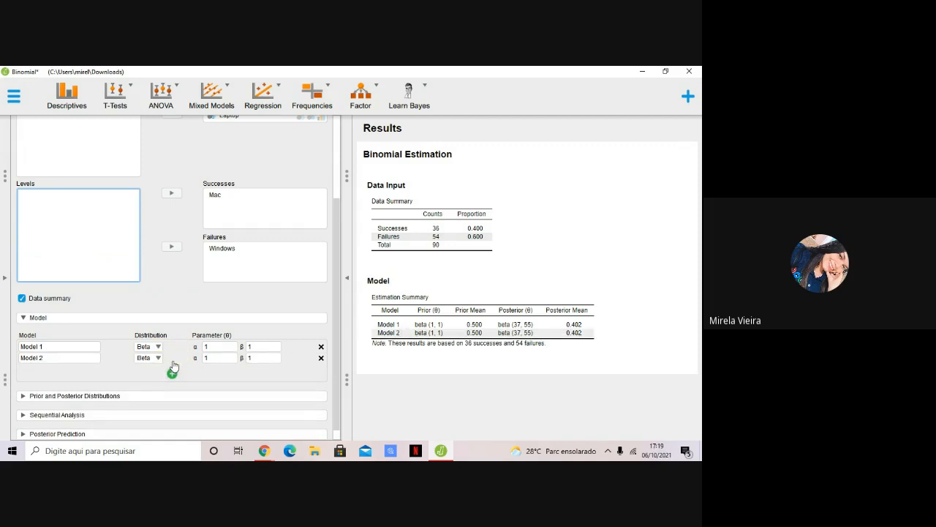
pyautogui.click(218, 358)
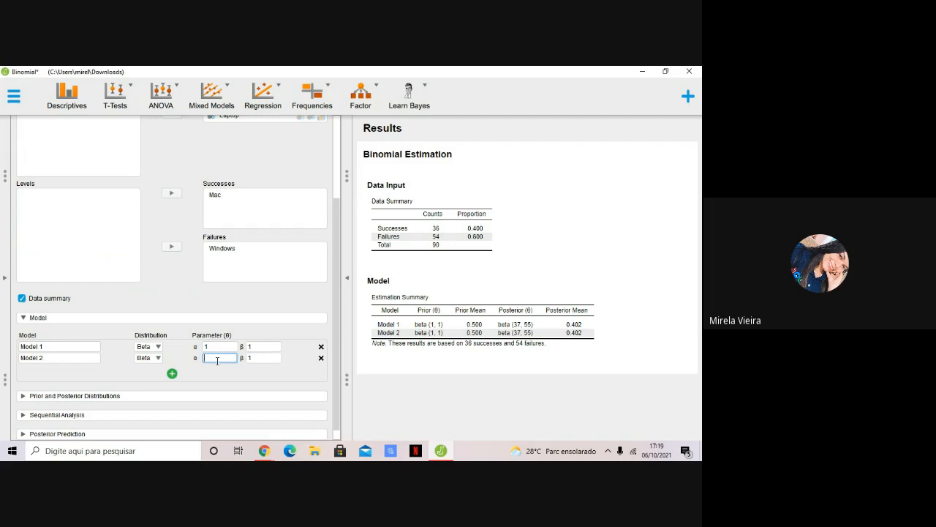
pyautogui.click(273, 357)
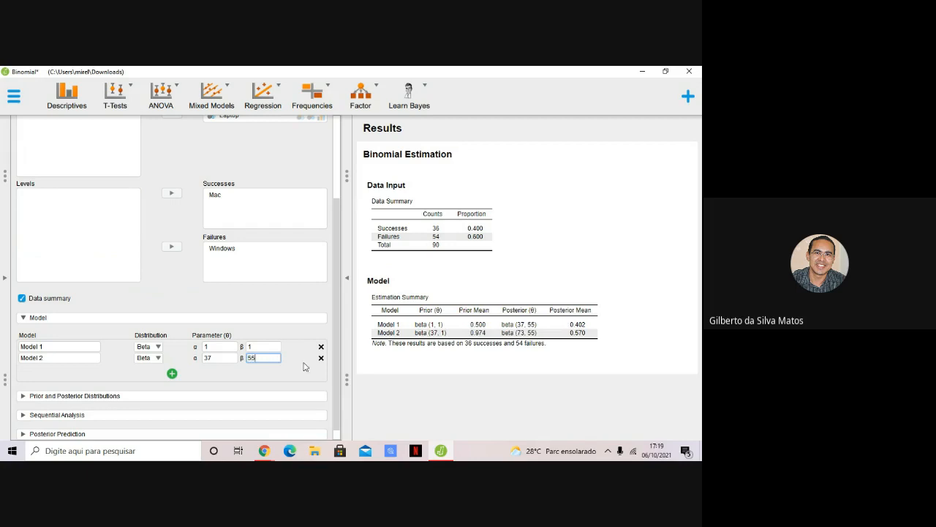
# - Add a third model with a Spike prior distribution at θ₀ 0.5
pyautogui.scroll(-1, 337, 370)
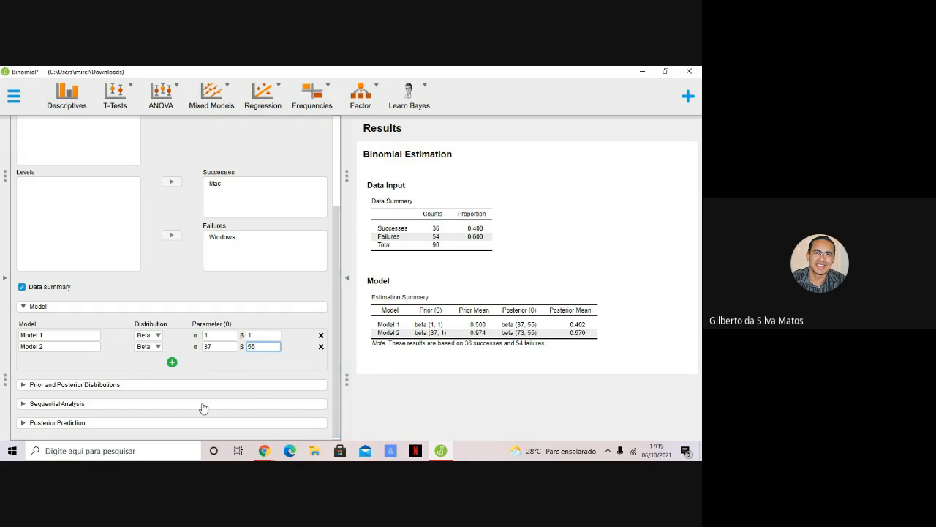
pyautogui.click(171, 362)
pyautogui.click(155, 358)
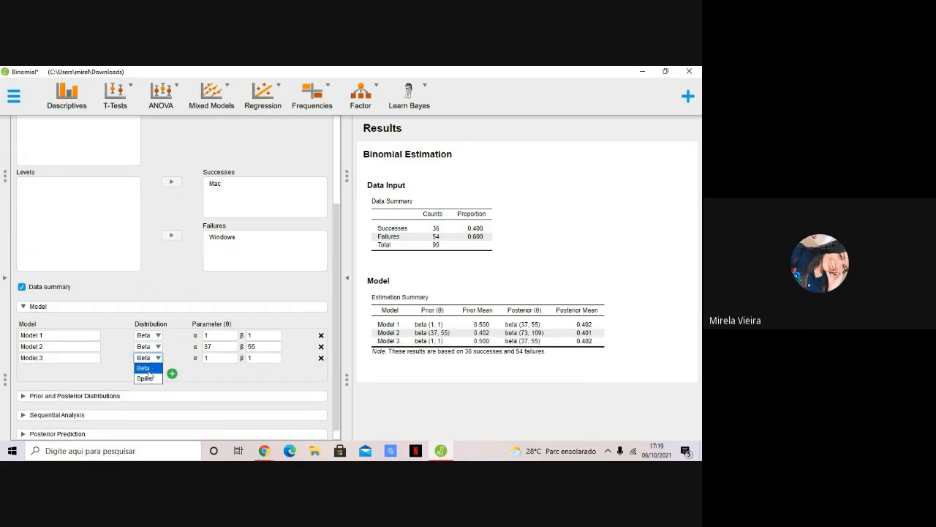
pyautogui.click(146, 379)
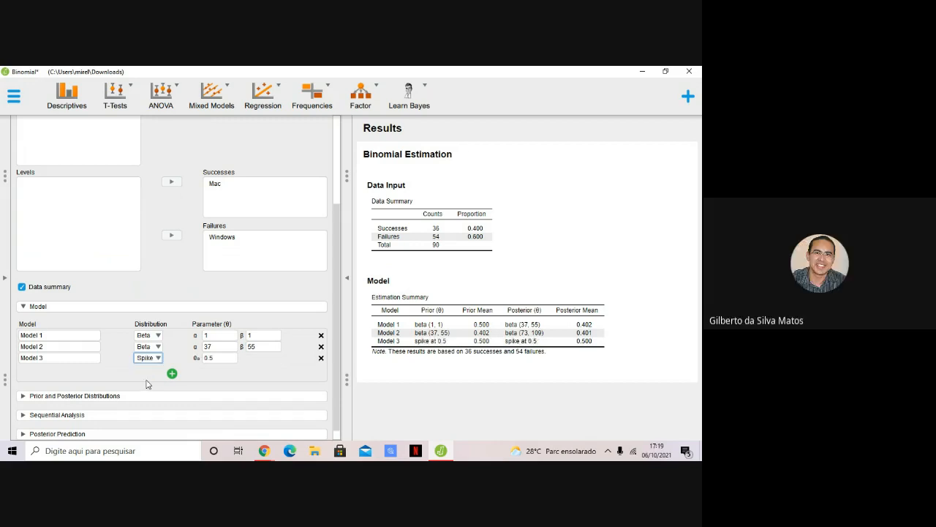
pyautogui.click(221, 358)
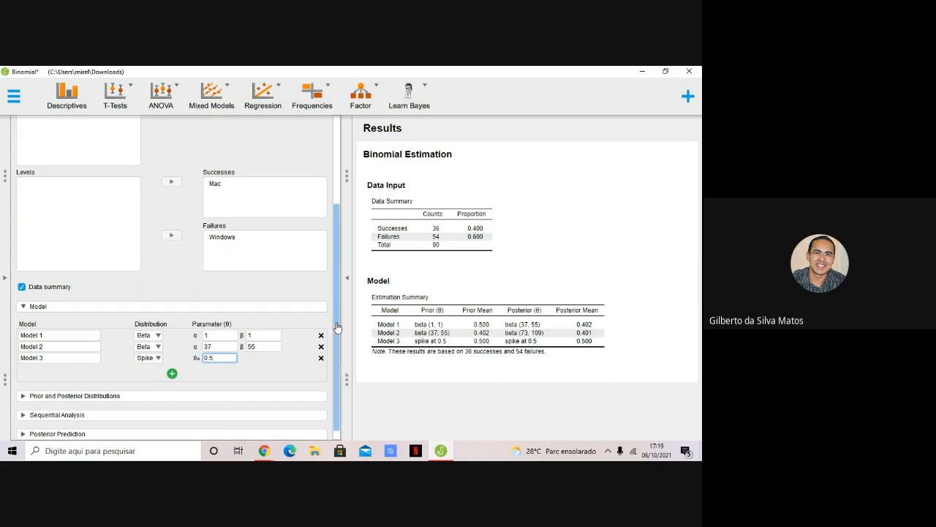
# - Plot the prior distributions of all three models together and examine the resulting plot
pyautogui.scroll(-1, 335, 348)
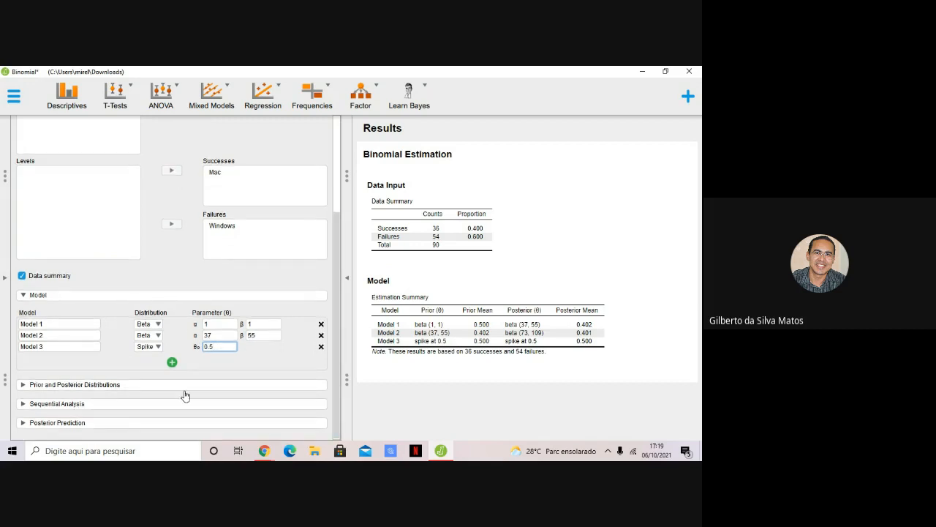
pyautogui.click(138, 385)
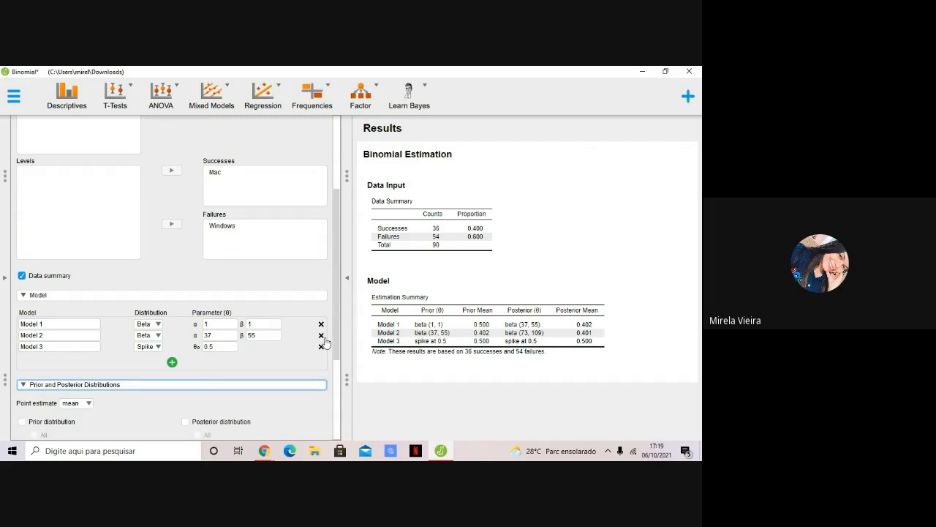
pyautogui.scroll(-2, 333, 366)
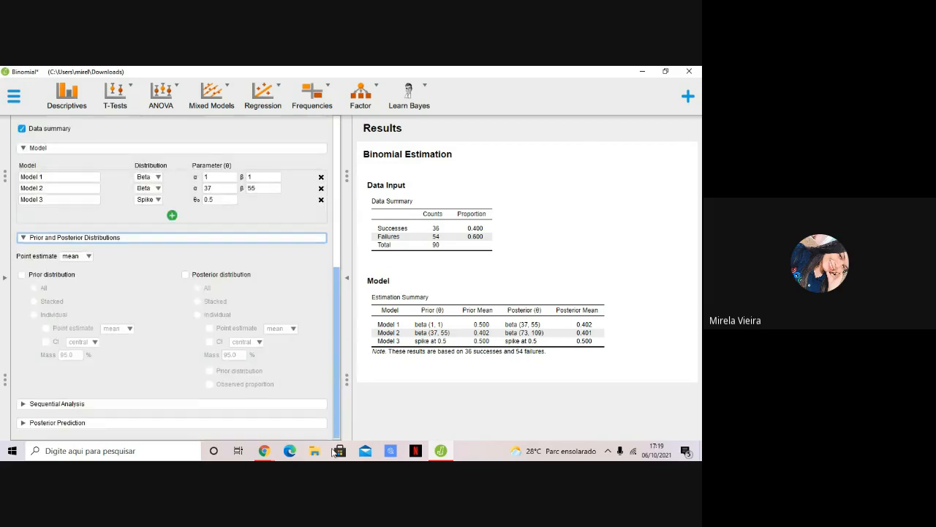
pyautogui.click(22, 275)
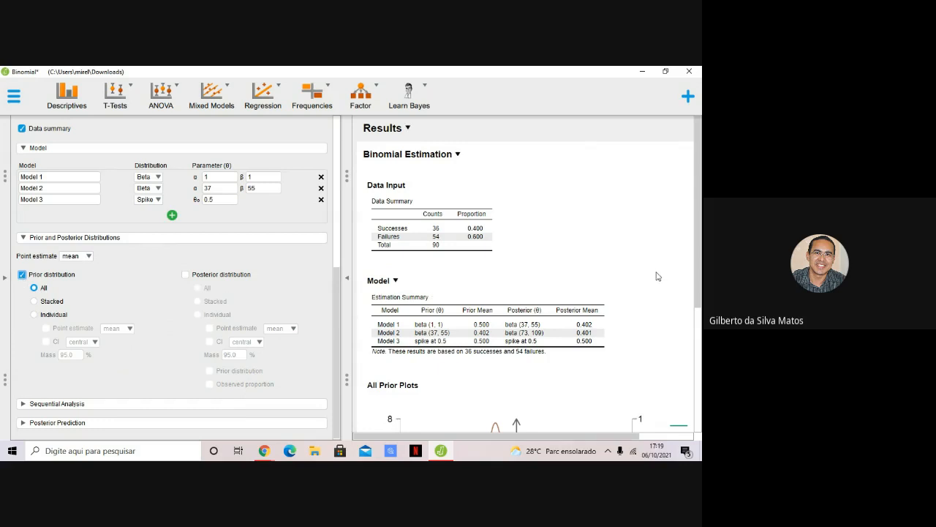
pyautogui.moveTo(696, 269); pyautogui.dragTo(700, 348)
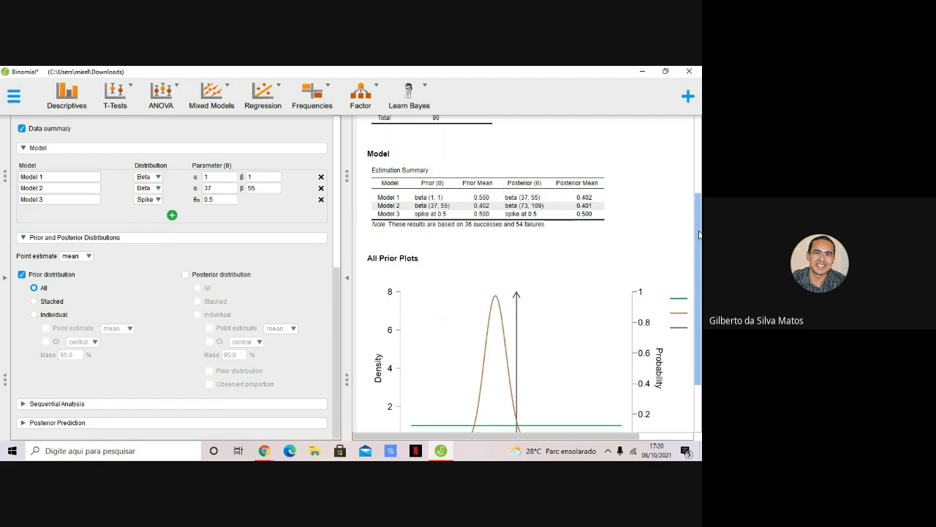
pyautogui.moveTo(700, 234); pyautogui.dragTo(698, 255)
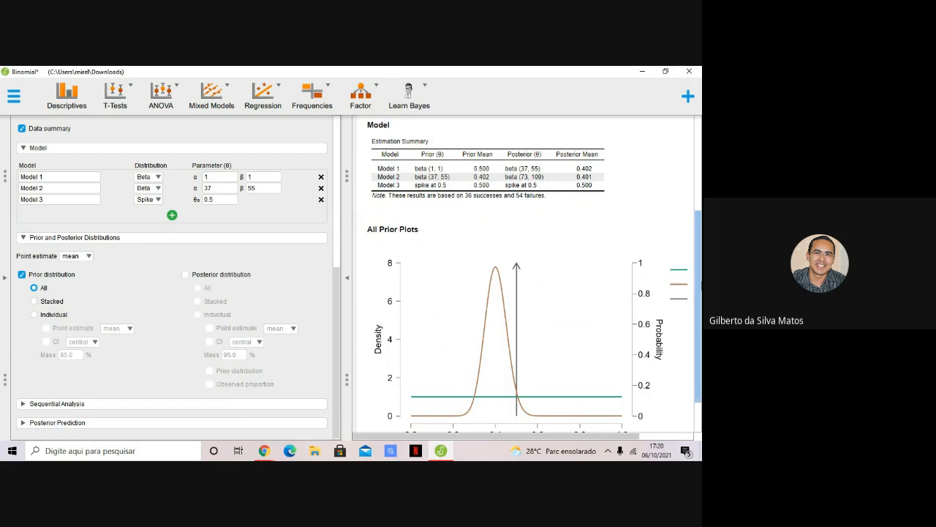
pyautogui.moveTo(701, 286); pyautogui.dragTo(699, 321)
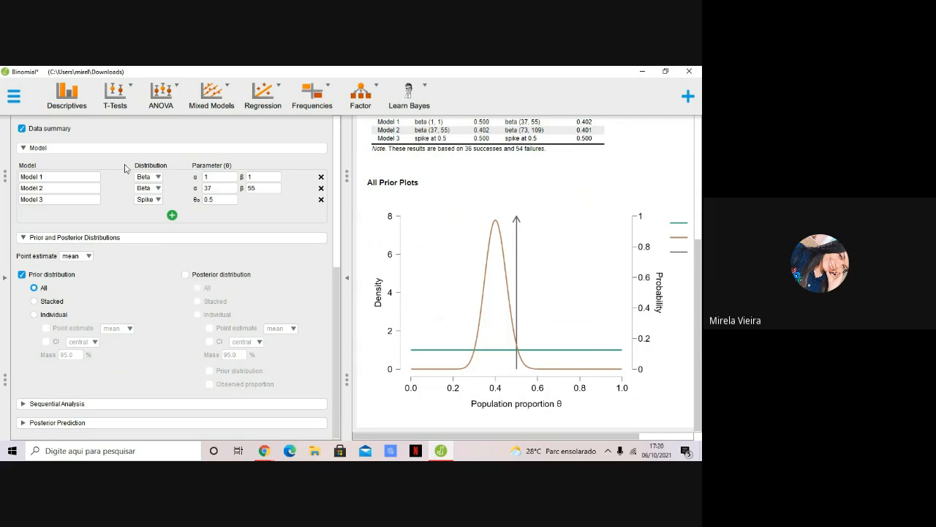
# - Plot the posterior distributions of all models together and compare the plot with the estimation summary and prior plot
pyautogui.click(186, 275)
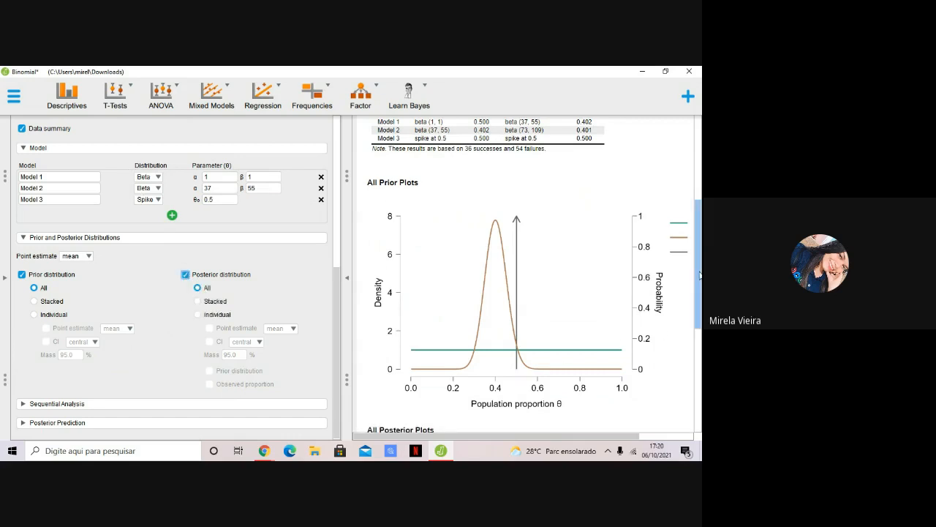
pyautogui.moveTo(700, 275); pyautogui.dragTo(695, 380)
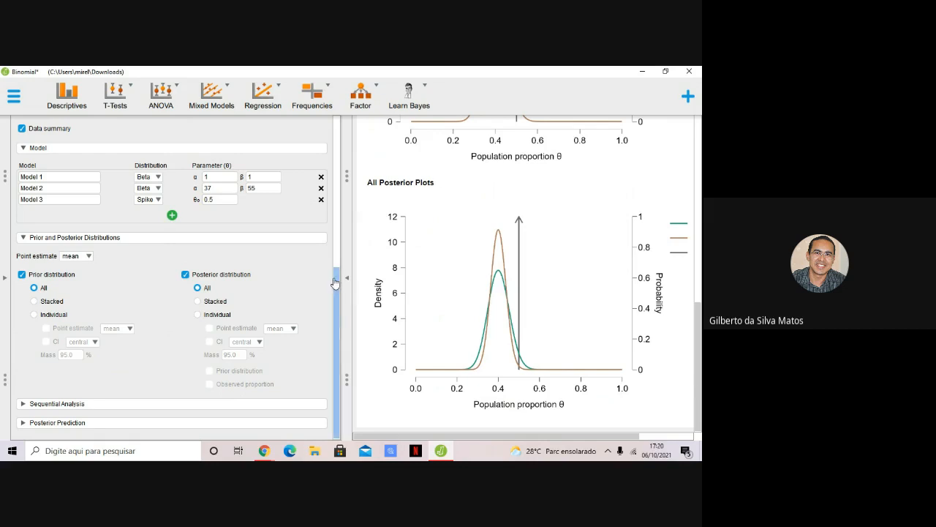
pyautogui.scroll(3, 335, 299)
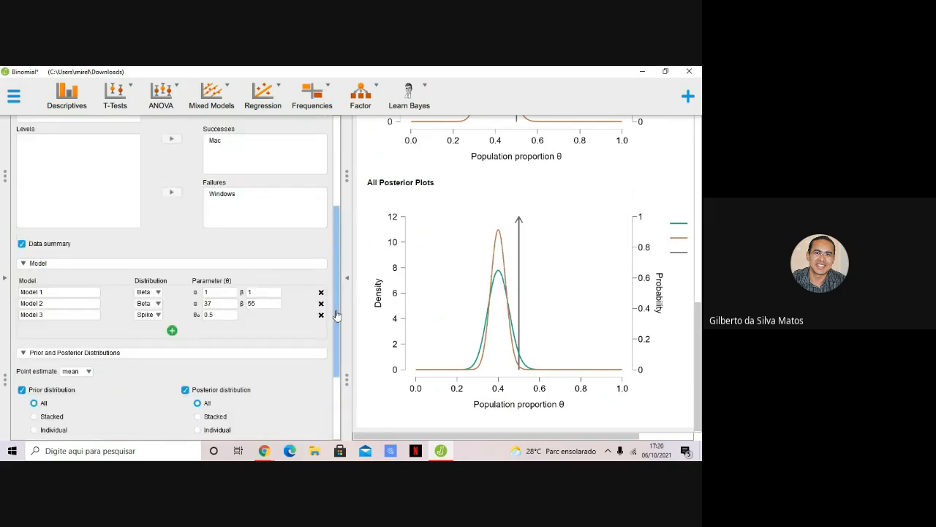
pyautogui.scroll(-3, 332, 335)
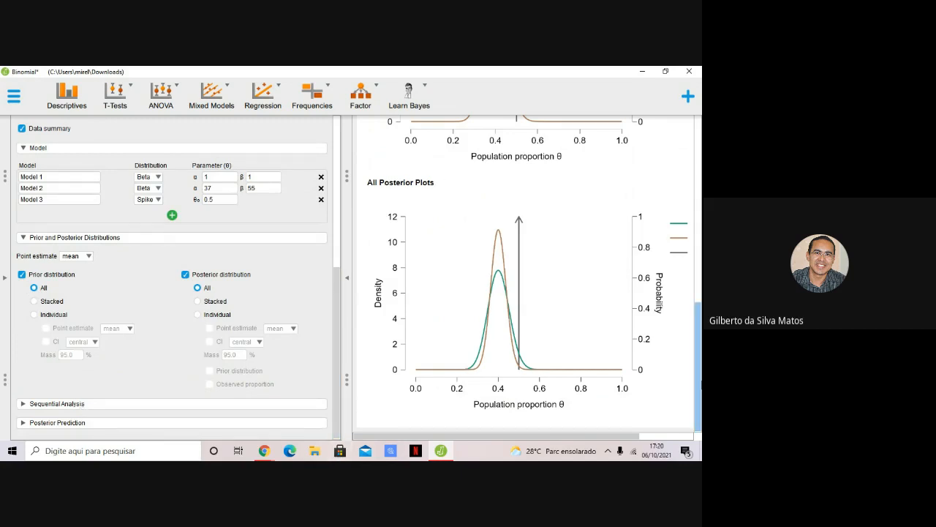
pyautogui.moveTo(699, 381)
pyautogui.mouseDown()
pyautogui.moveTo(699, 181)
pyautogui.moveTo(700, 384)
pyautogui.mouseUp()
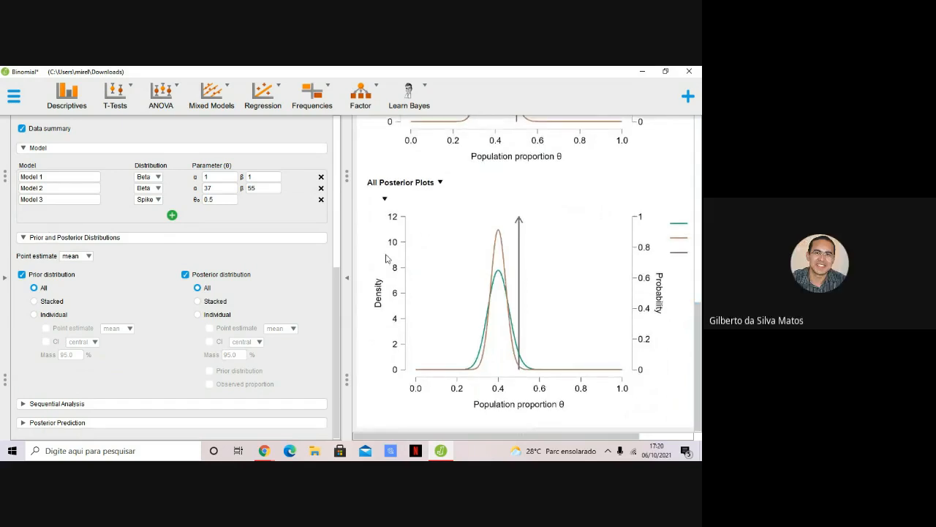
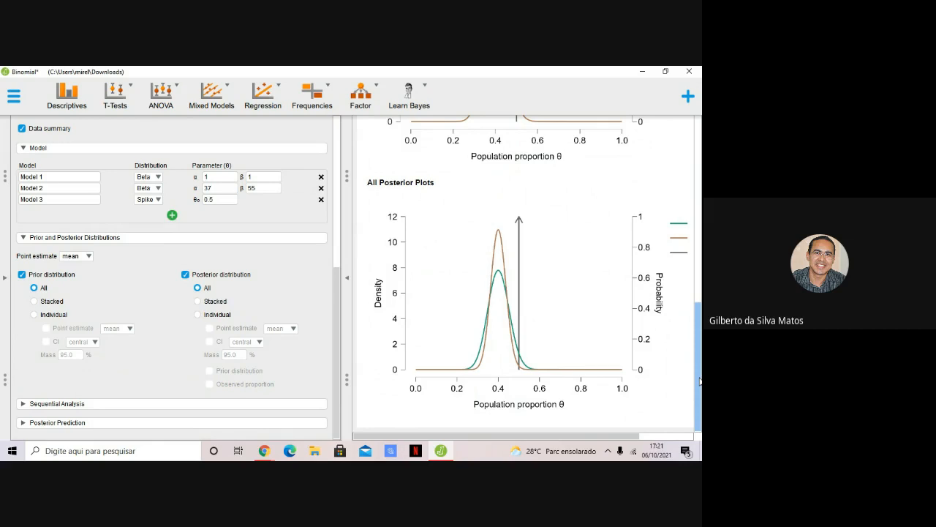
pyautogui.moveTo(700, 380); pyautogui.dragTo(697, 220)
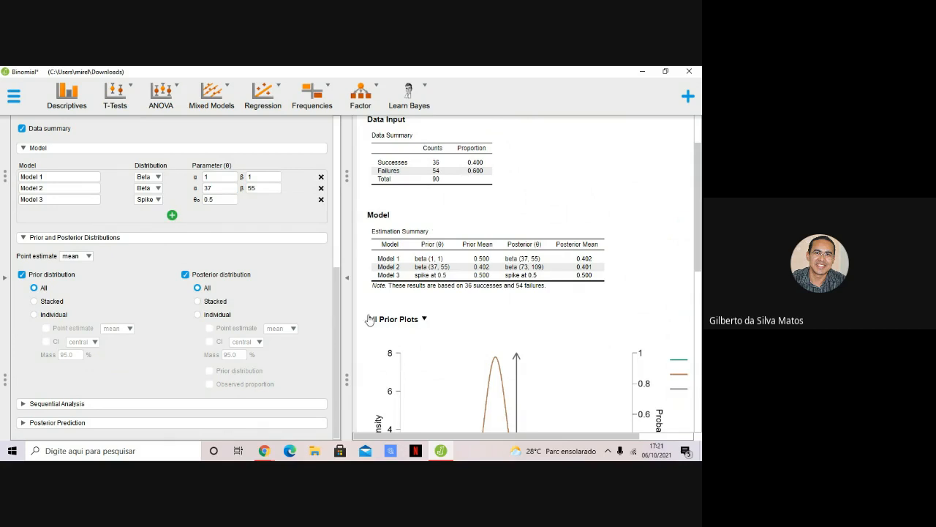
pyautogui.scroll(3, 335, 340)
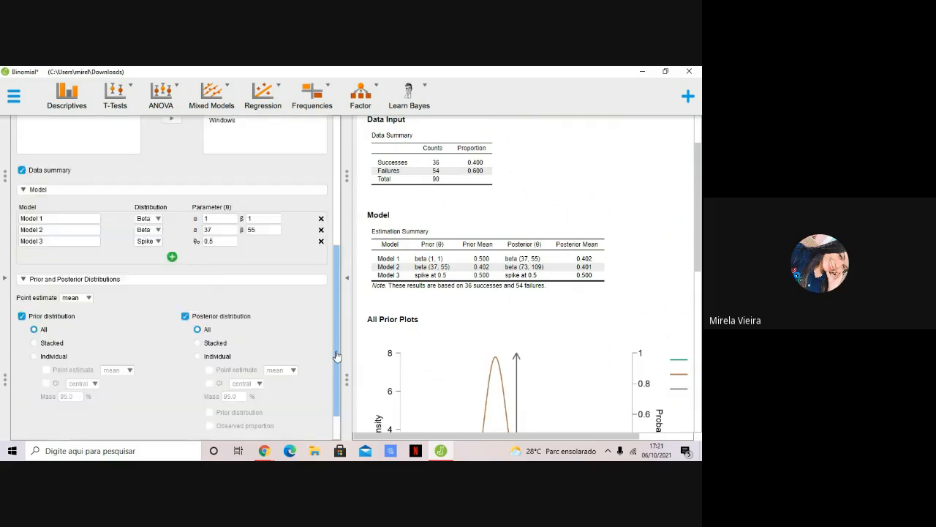
pyautogui.scroll(-3, 335, 353)
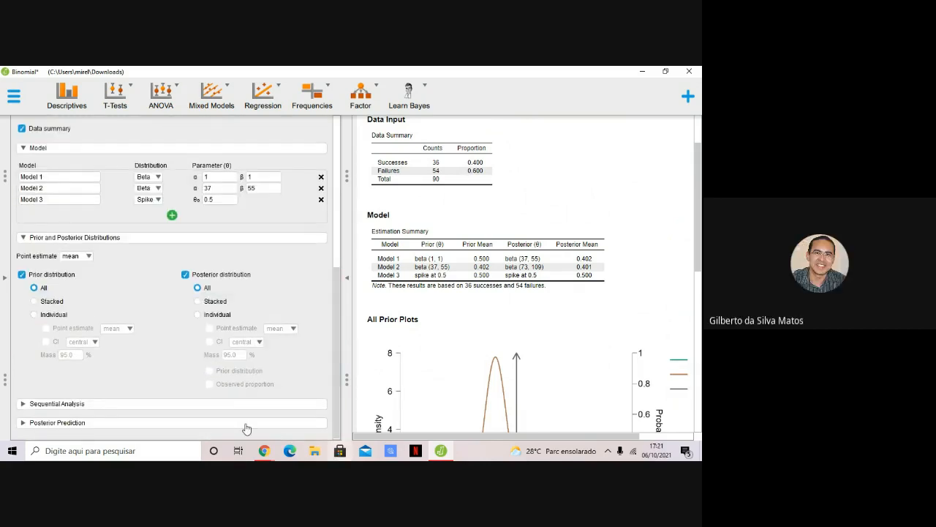
# - Add the sequential analysis of the point estimate, using the mean, for the estimation models
pyautogui.click(74, 405)
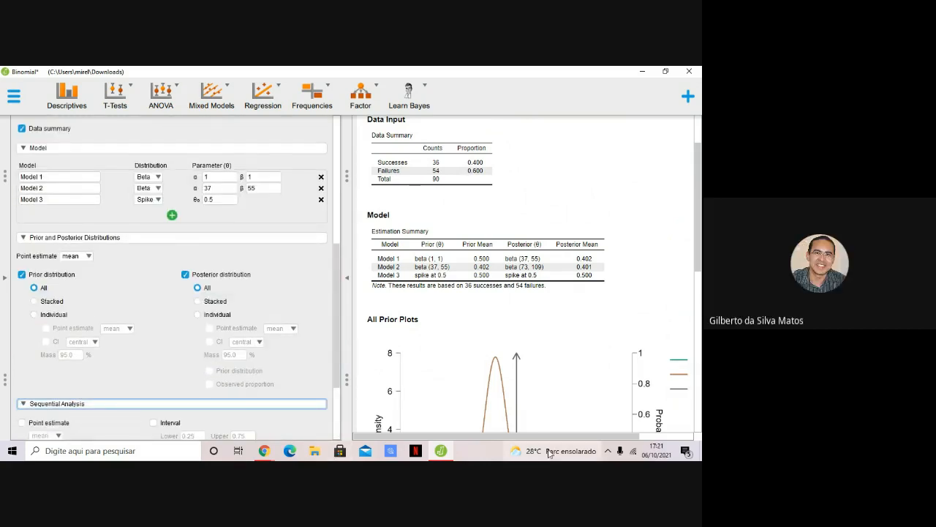
pyautogui.scroll(-2, 361, 330)
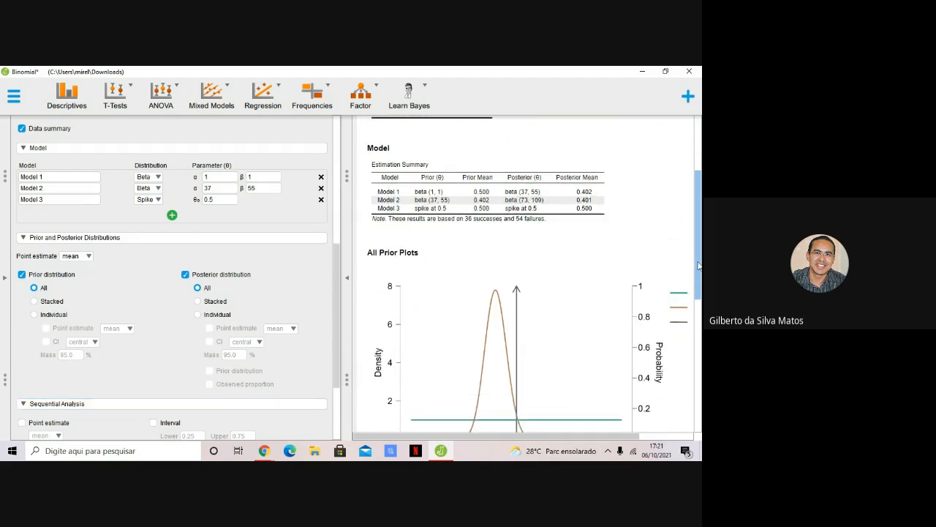
pyautogui.moveTo(335, 342); pyautogui.dragTo(336, 417)
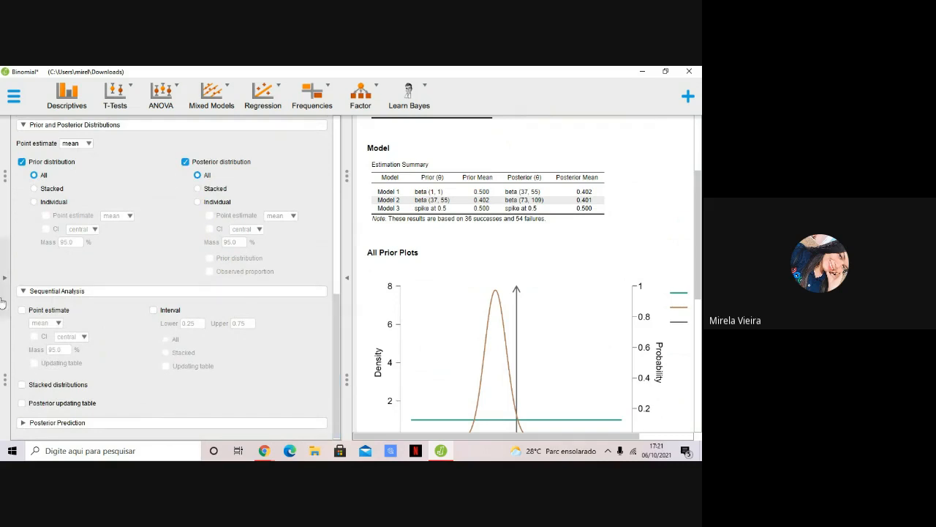
pyautogui.click(22, 310)
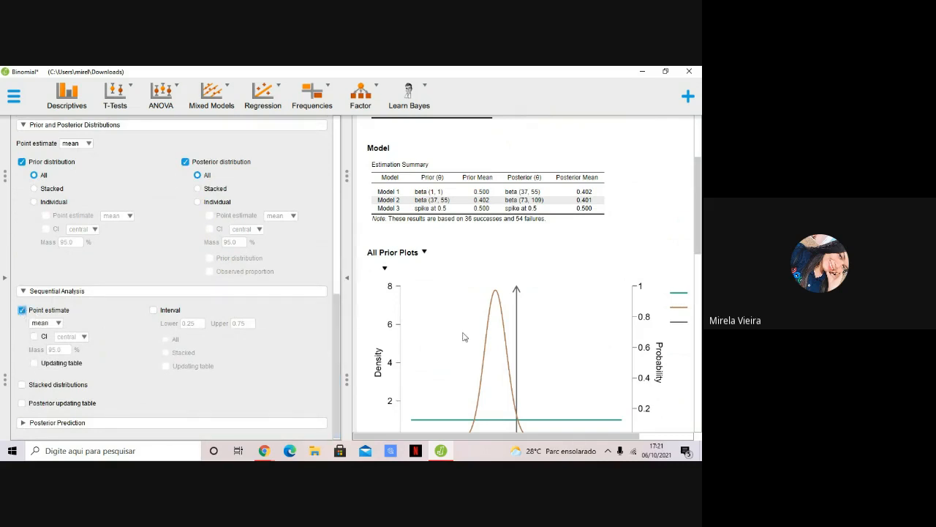
# - Compare the sequential point-estimate plot with the estimation summary, prior plots, and the variable and model settings
pyautogui.scroll(-2, 700, 227)
pyautogui.moveTo(700, 227); pyautogui.dragTo(699, 405)
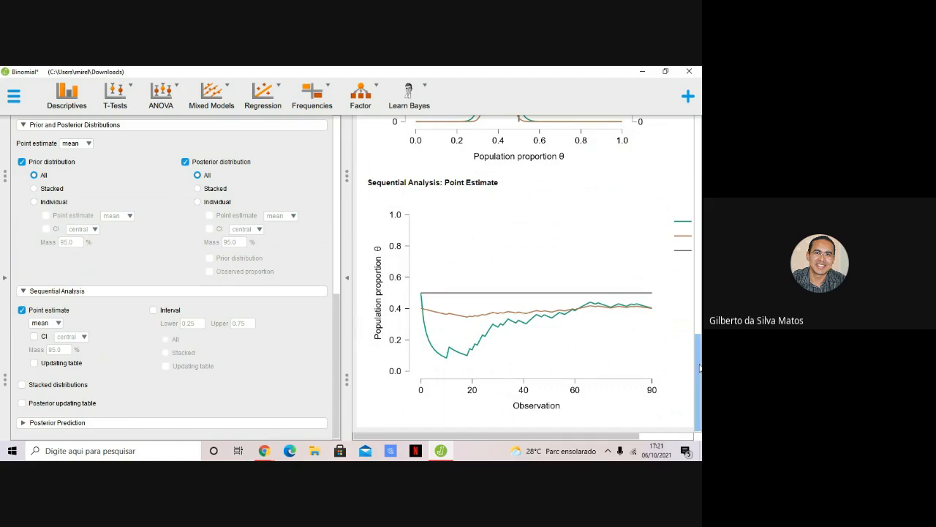
pyautogui.moveTo(699, 367); pyautogui.dragTo(701, 207)
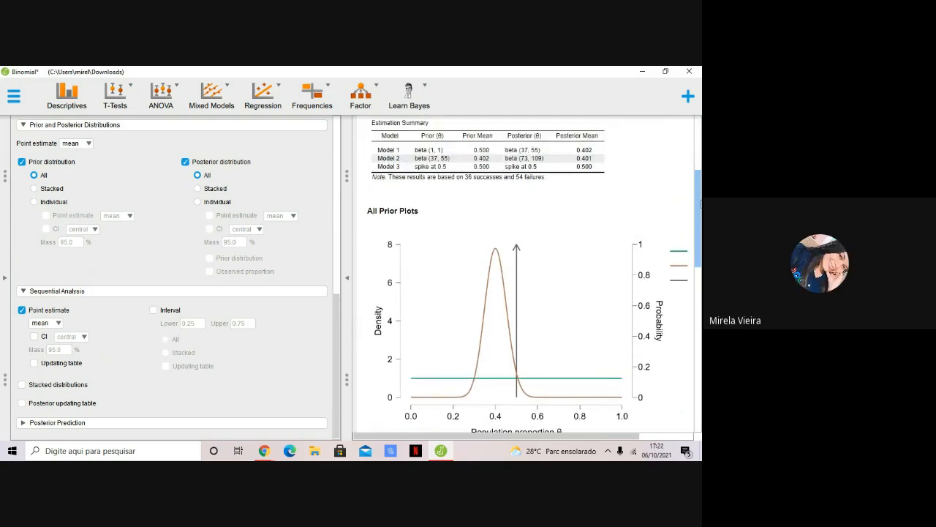
pyautogui.moveTo(700, 207)
pyautogui.mouseDown()
pyautogui.moveTo(700, 228)
pyautogui.moveTo(700, 213)
pyautogui.mouseUp()
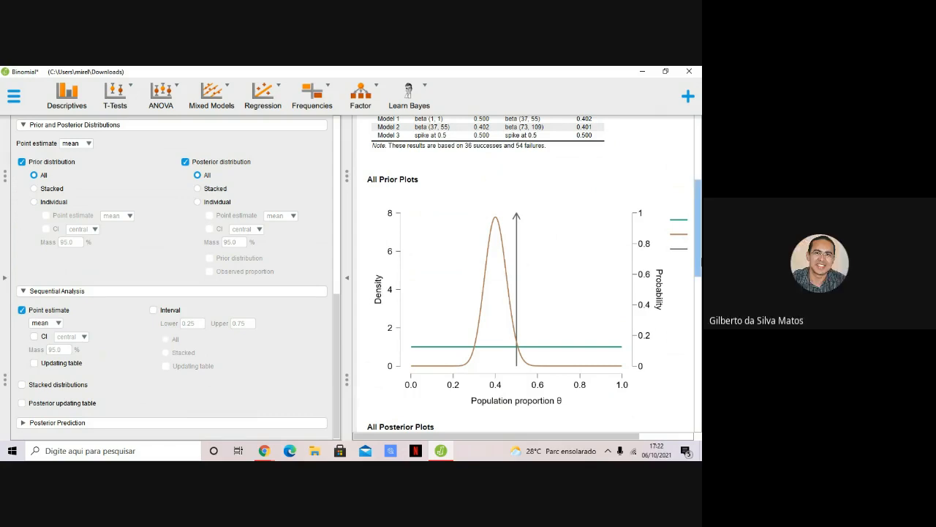
pyautogui.moveTo(697, 264); pyautogui.dragTo(690, 428)
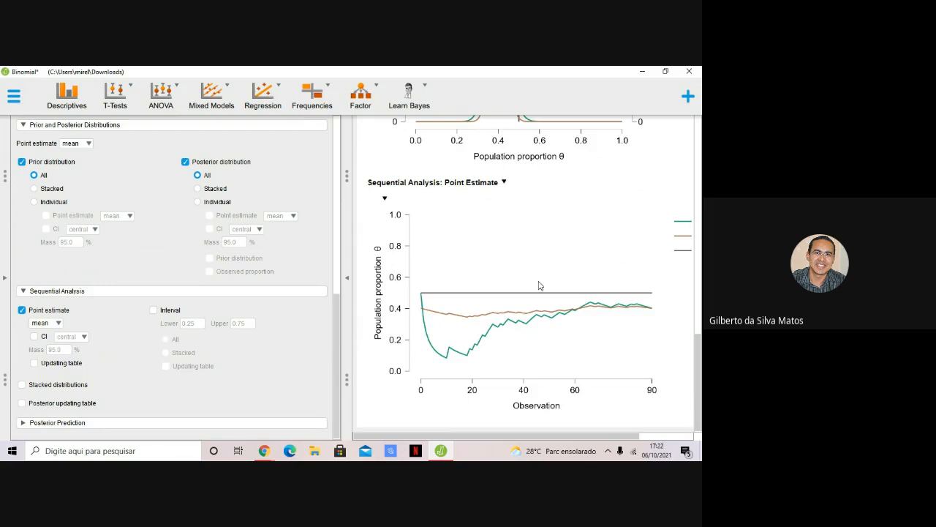
pyautogui.moveTo(336, 289); pyautogui.dragTo(327, 164)
pyautogui.scroll(2, 328, 164)
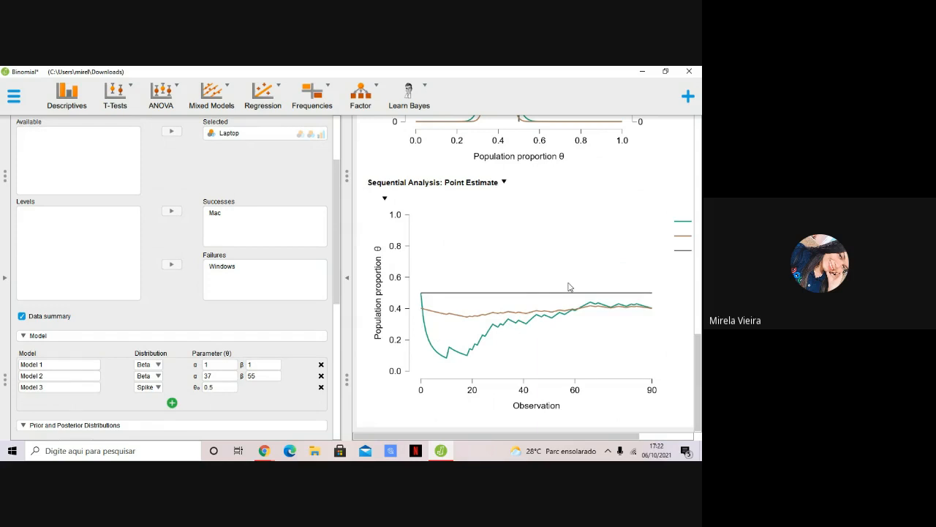
pyautogui.scroll(1, 697, 364)
pyautogui.scroll(5, 697, 364)
pyautogui.scroll(-5, 697, 364)
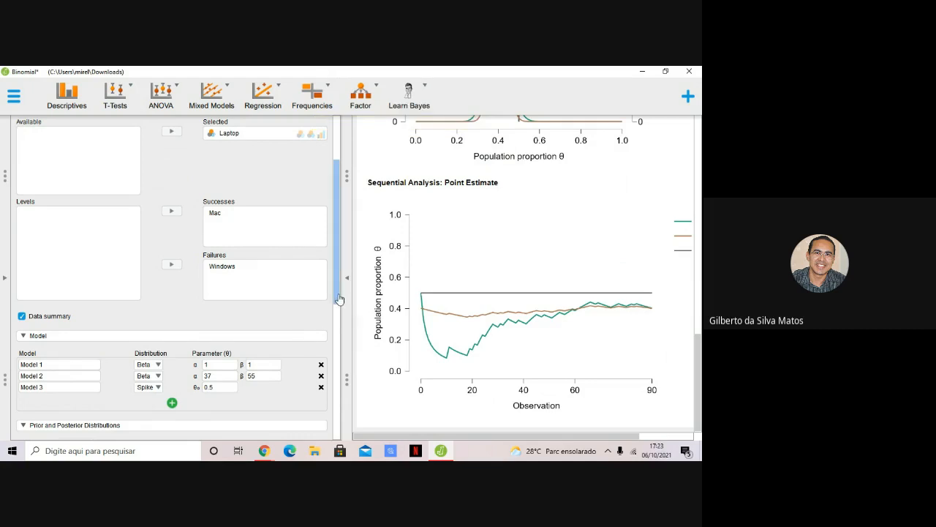
# - Set the Spike model's θ₀ to 0.8 and regenerate the sequential point-estimate plot
pyautogui.scroll(-2, 338, 300)
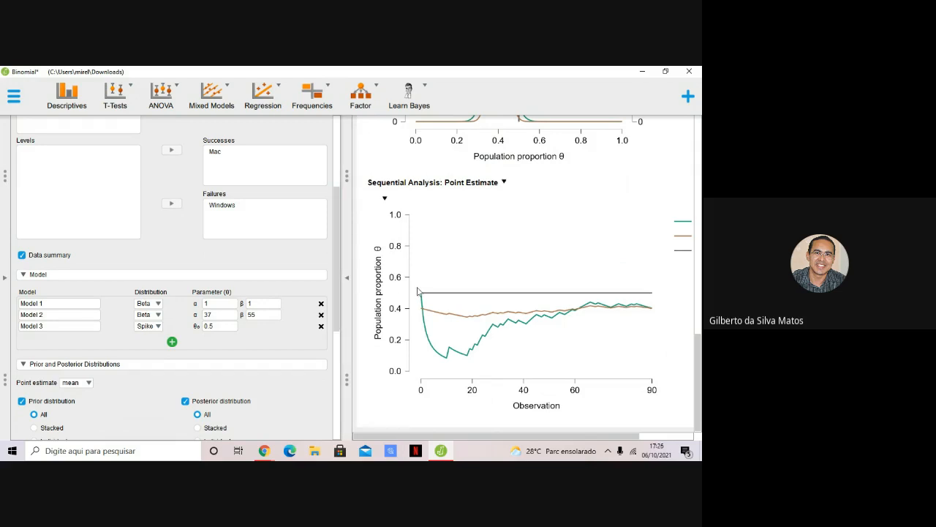
pyautogui.click(223, 327)
pyautogui.press('BackSpace')
pyautogui.press('BackSpace')
pyautogui.write('.8')
pyautogui.moveTo(332, 326); pyautogui.dragTo(337, 391)
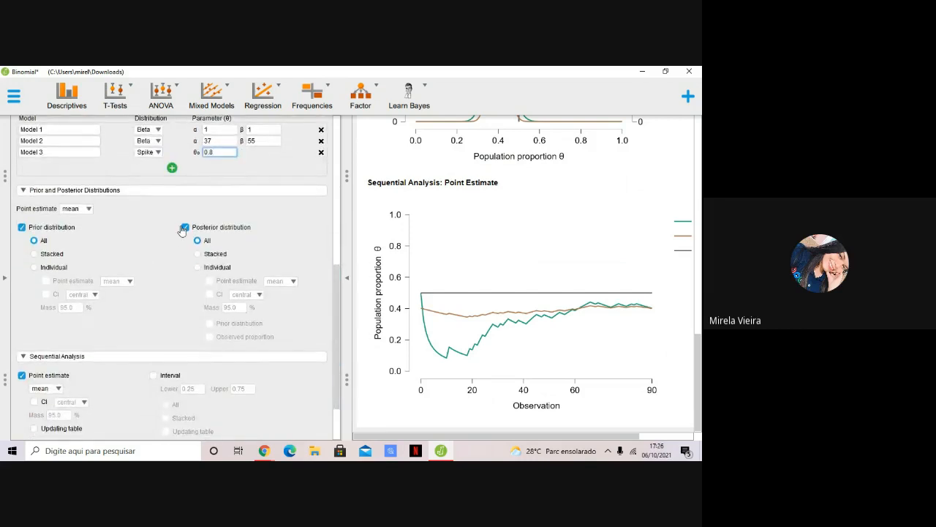
pyautogui.click(22, 375)
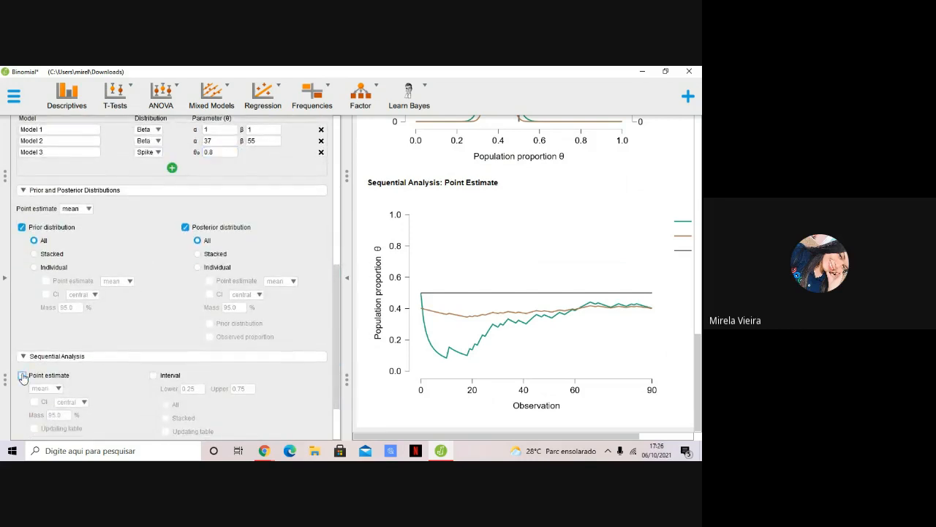
pyautogui.click(23, 376)
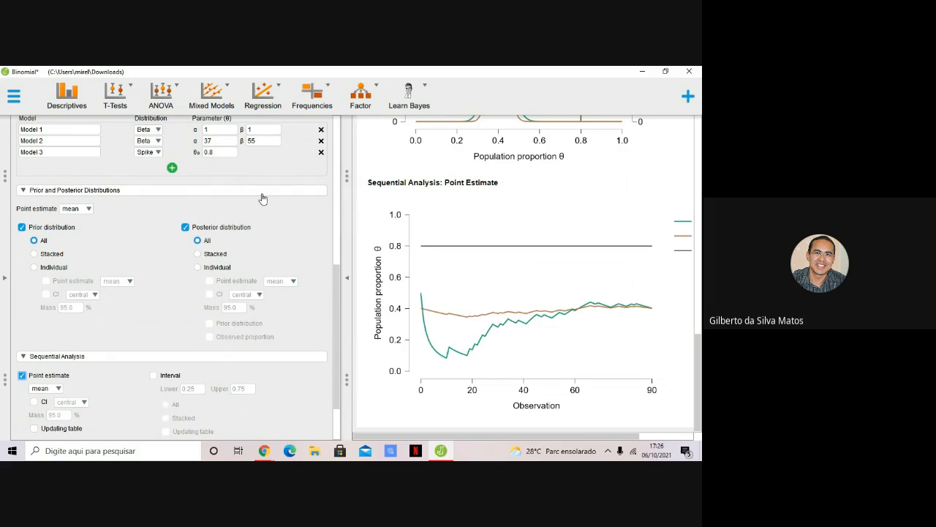
# - Set the Spike model's θ₀ to 0.4 and rerun the sequential analysis of the point estimate
pyautogui.click(219, 152)
pyautogui.press('BackSpace')
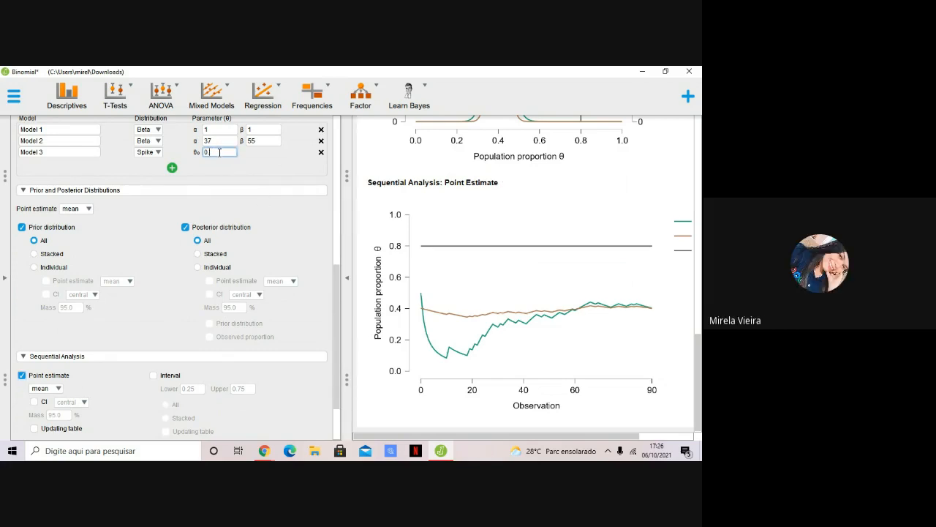
pyautogui.write('4')
pyautogui.click(22, 376)
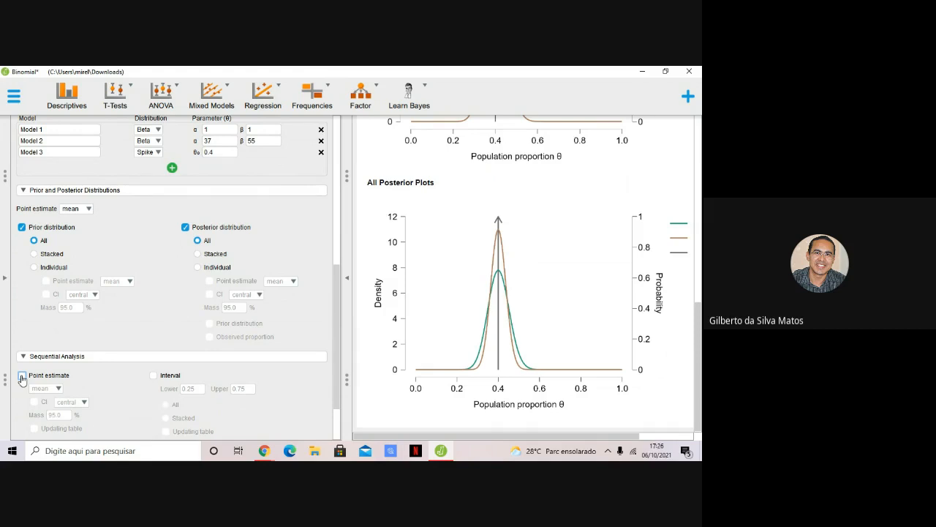
pyautogui.click(22, 377)
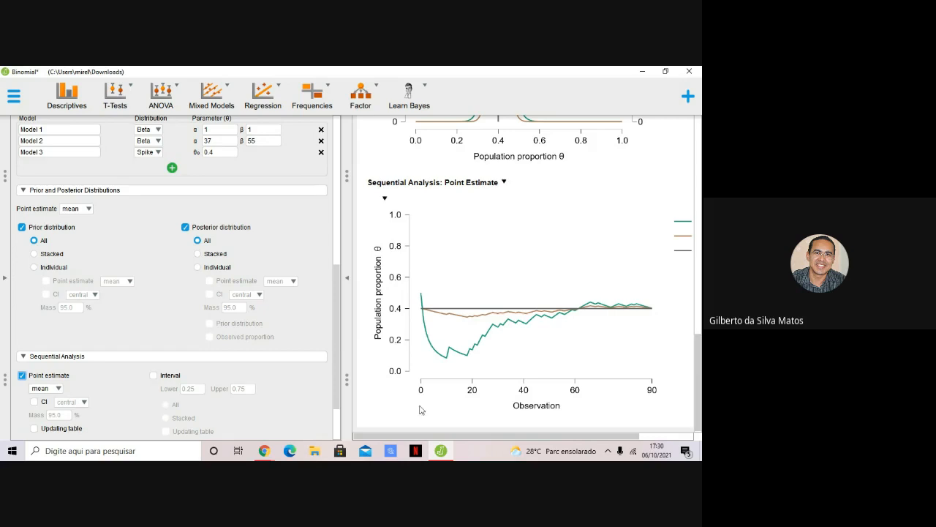
# - Switch to the Google Meet call in Chrome, mute the microphone and stop presenting the screen
pyautogui.click(265, 457)
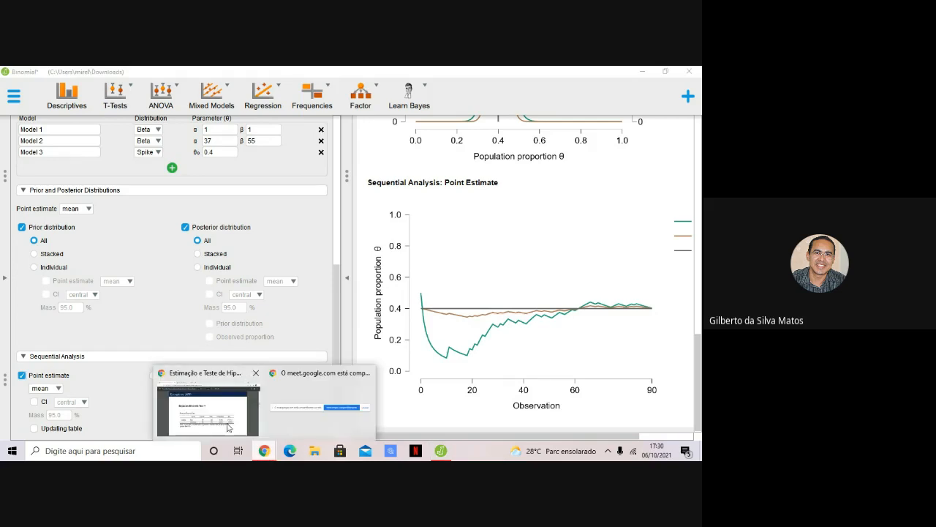
pyautogui.click(227, 427)
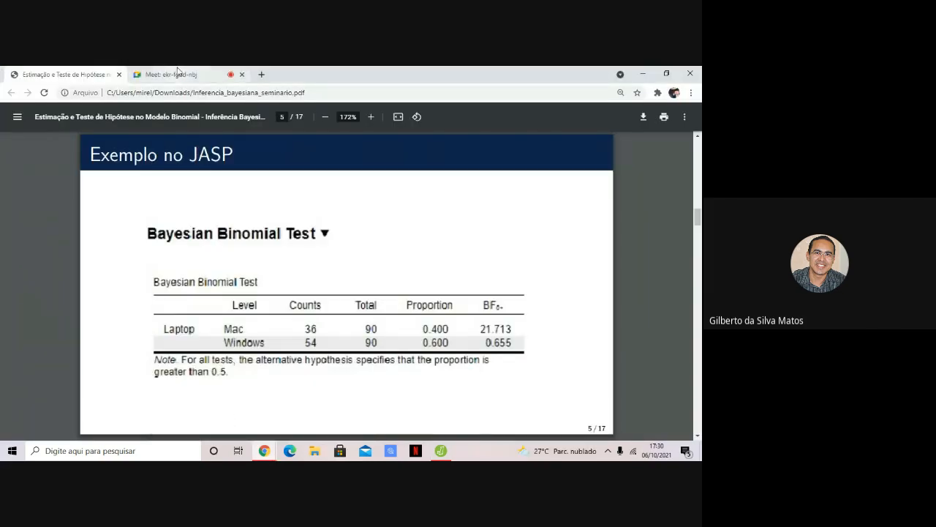
pyautogui.click(171, 73)
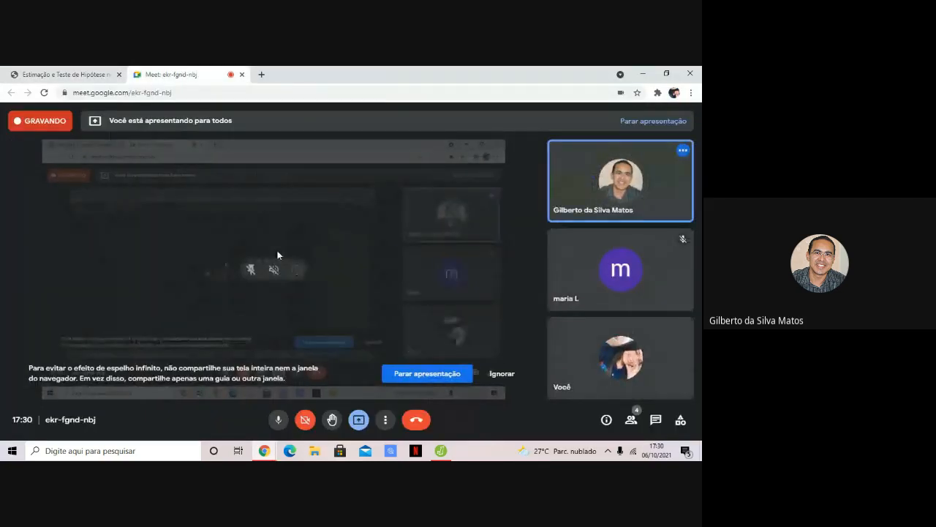
pyautogui.click(278, 421)
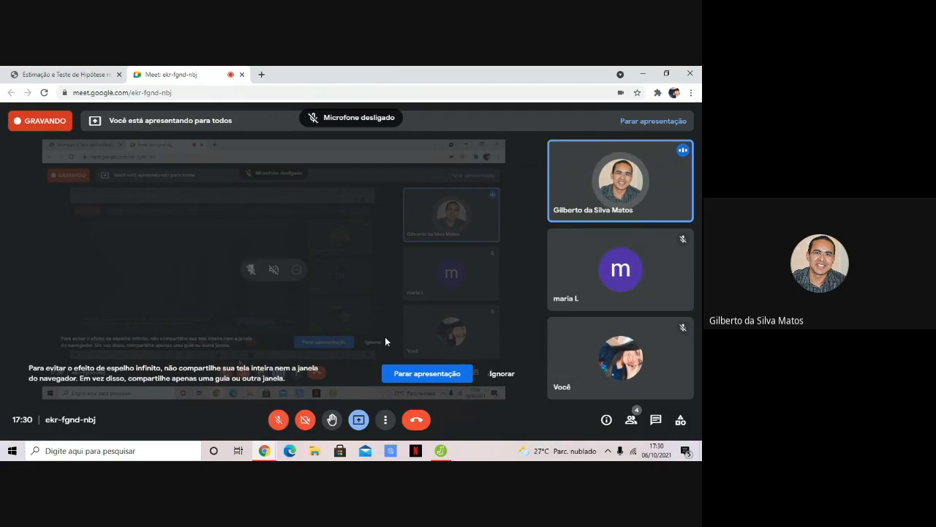
pyautogui.click(399, 374)
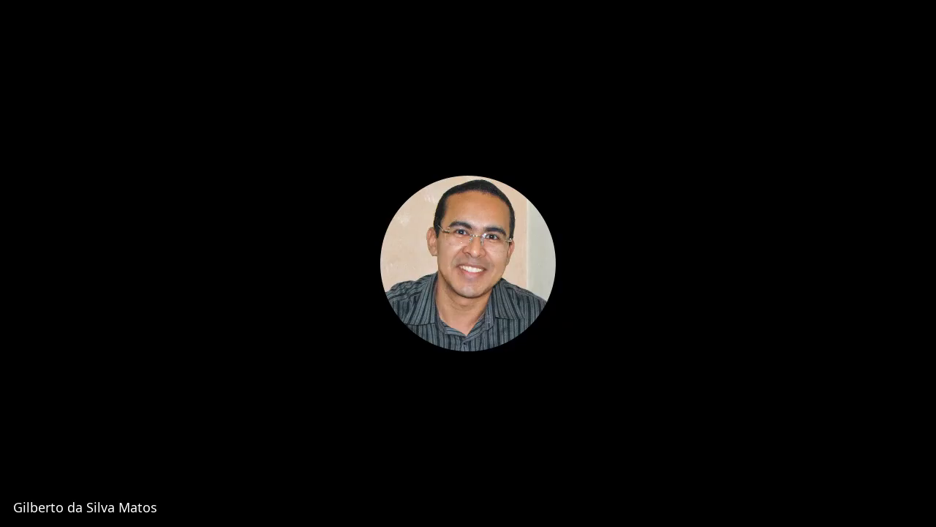